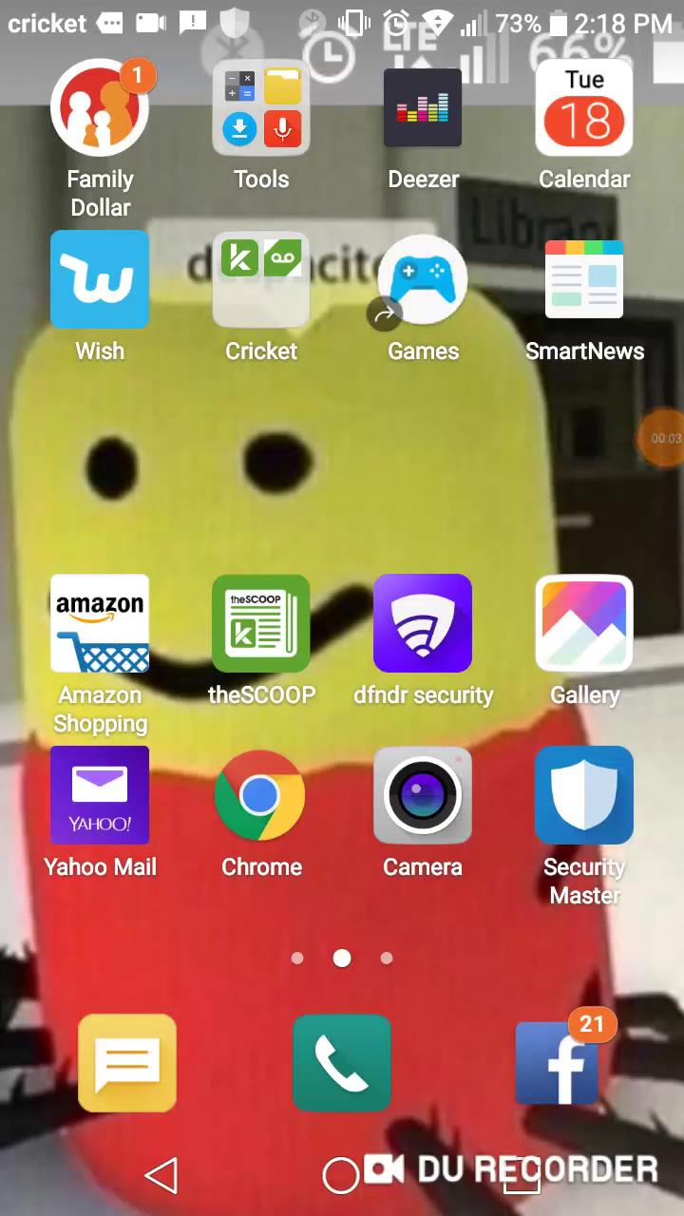
Dismiss the voice assistant and search Google for 'is the floss going'
click(342, 1176)
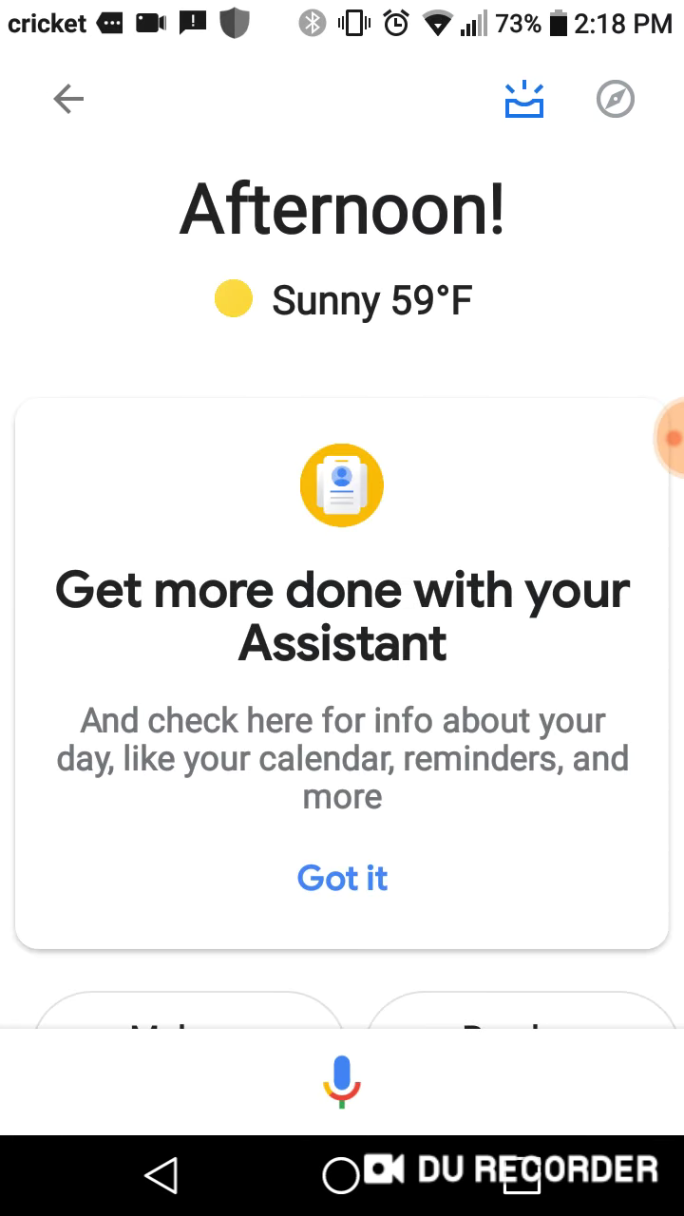
click(342, 1083)
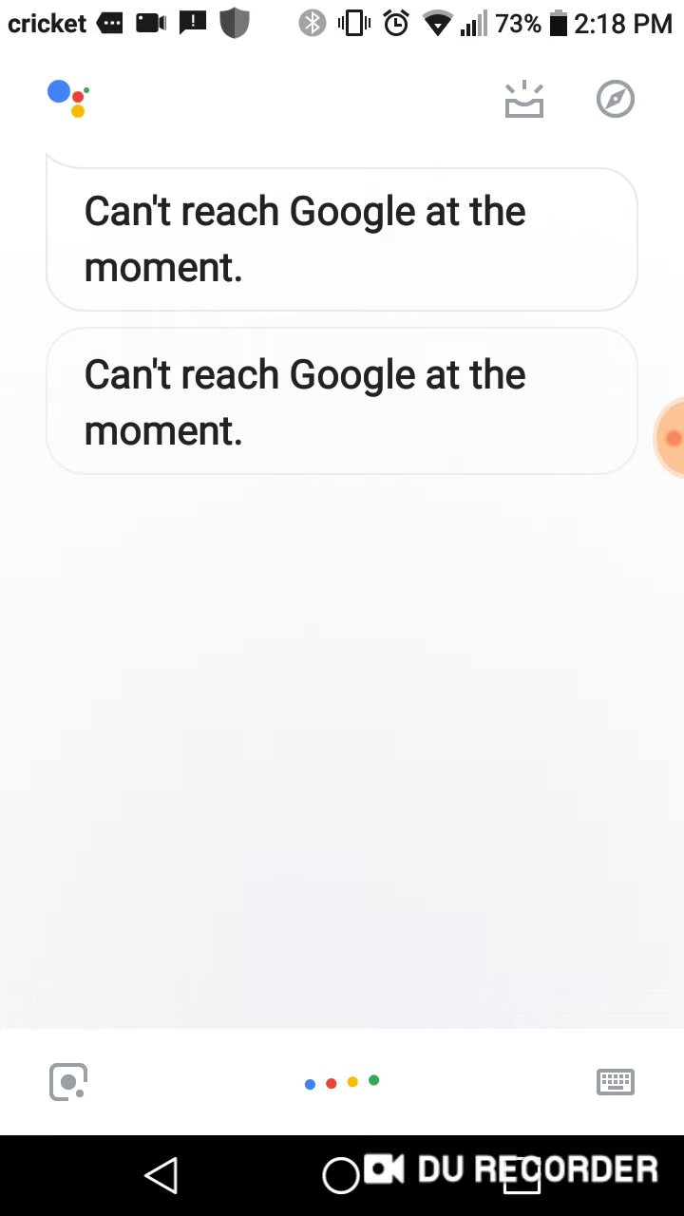
click(340, 1175)
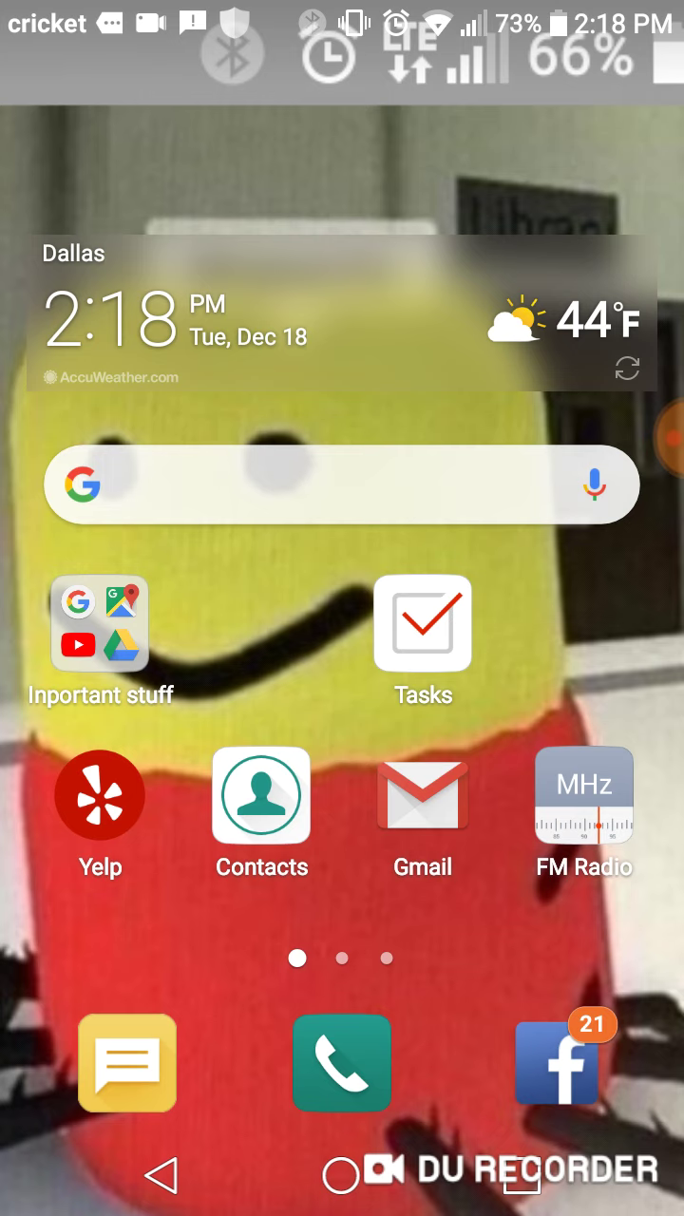
click(323, 484)
text(is)
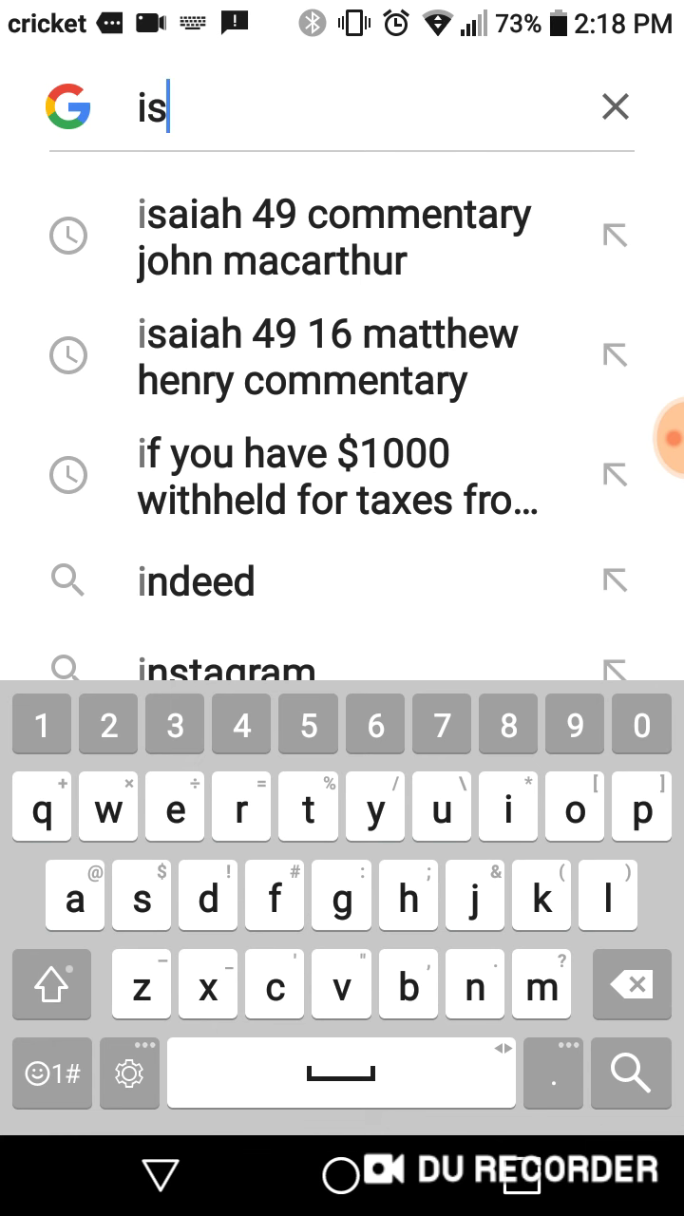
text(the )
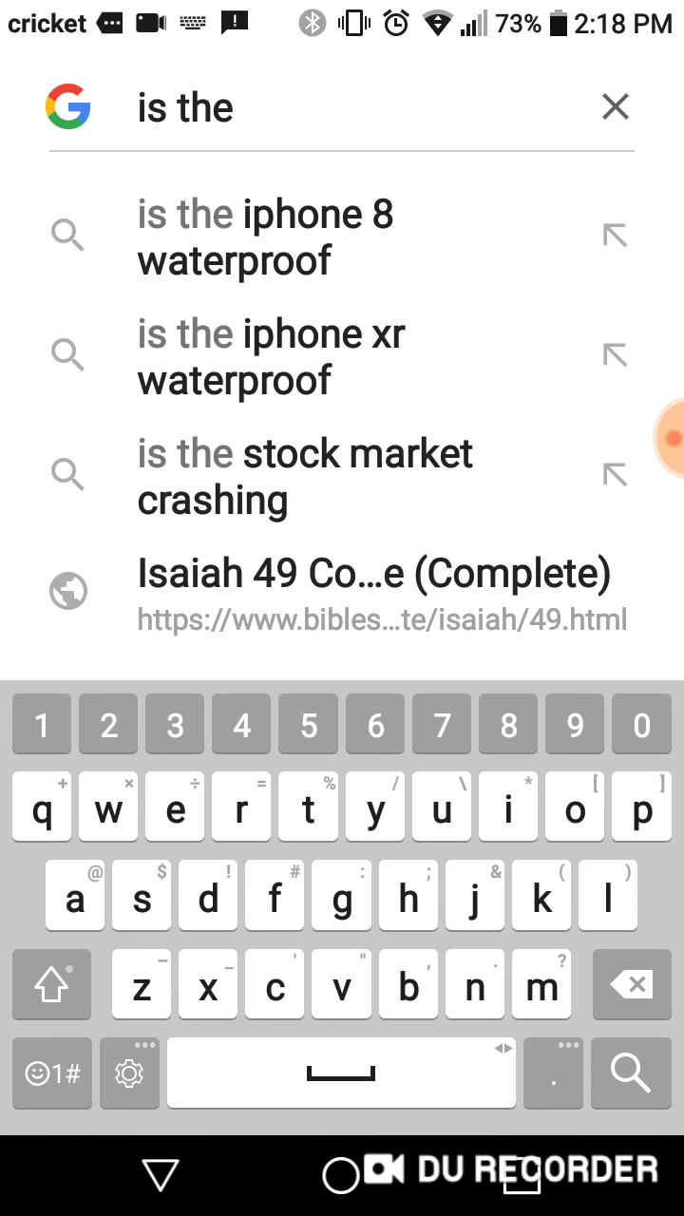
text(floss )
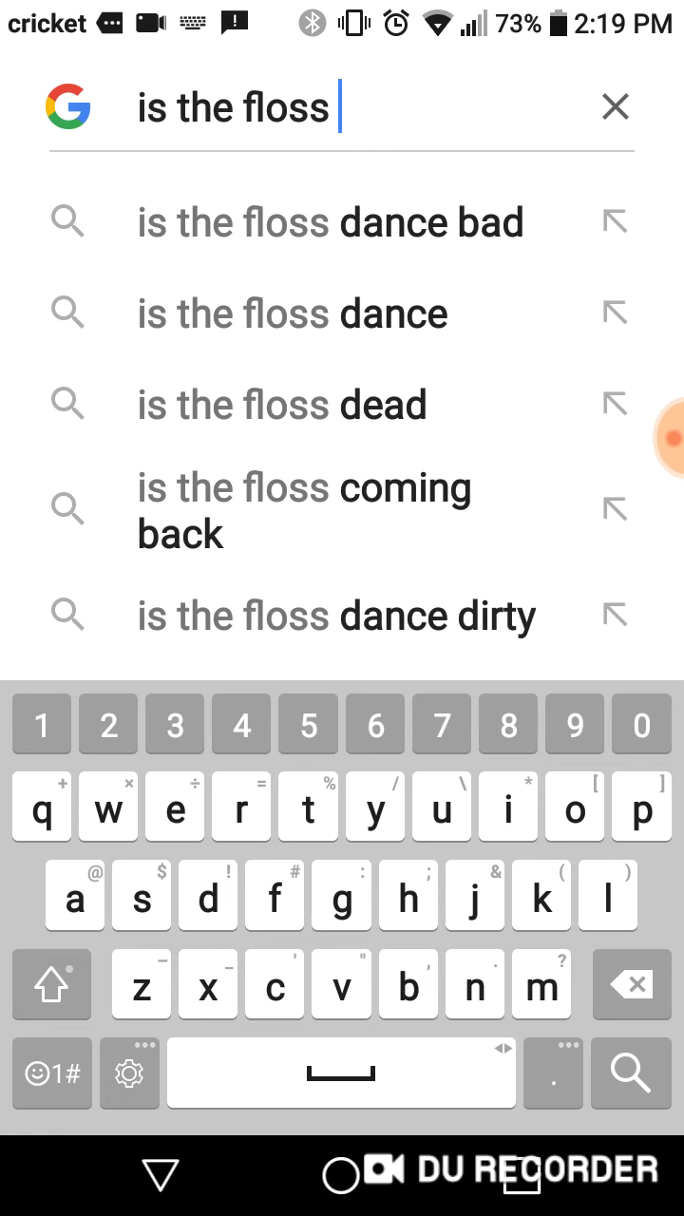
text(going)
key(Return)
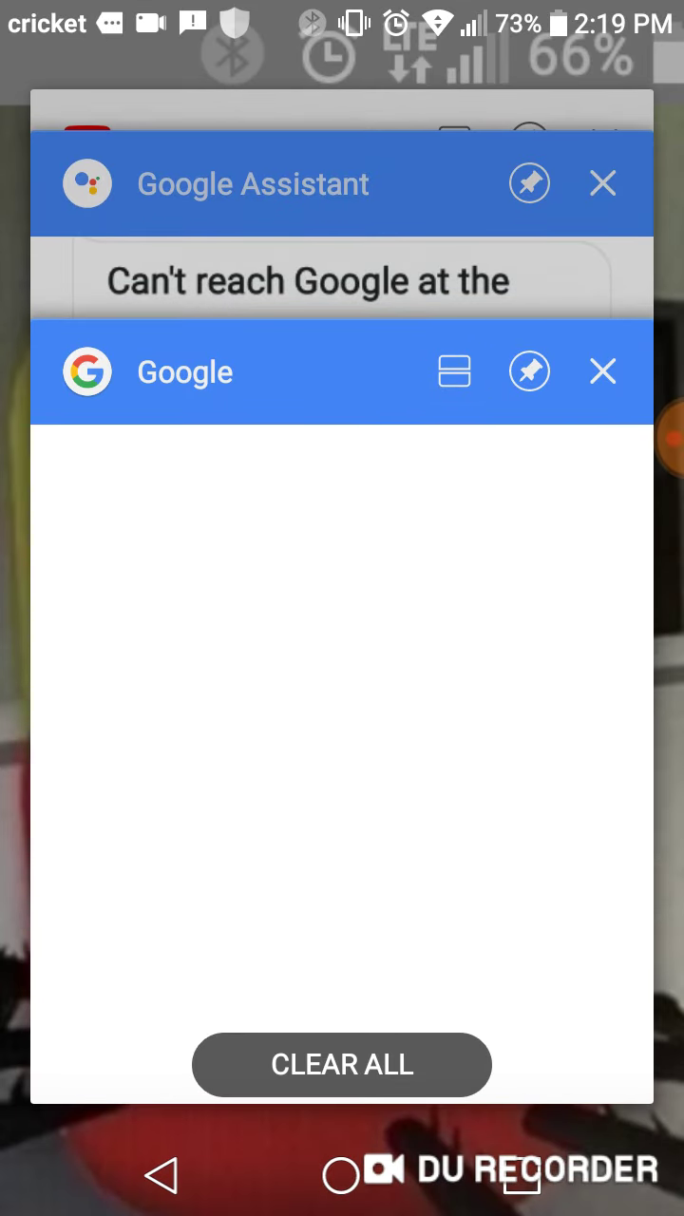
Clear all recent apps and launch QuickMemo+ from the Tools folder on the next page
click(342, 1065)
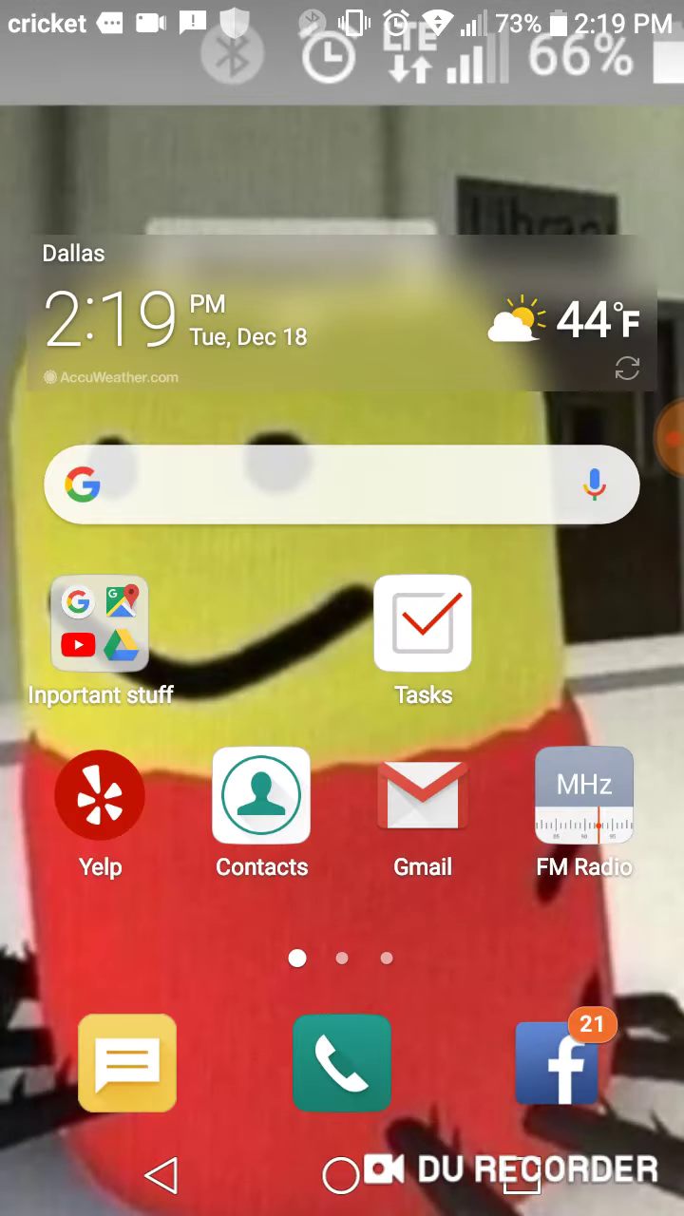
drag(570, 665, 143, 665)
click(332, 104)
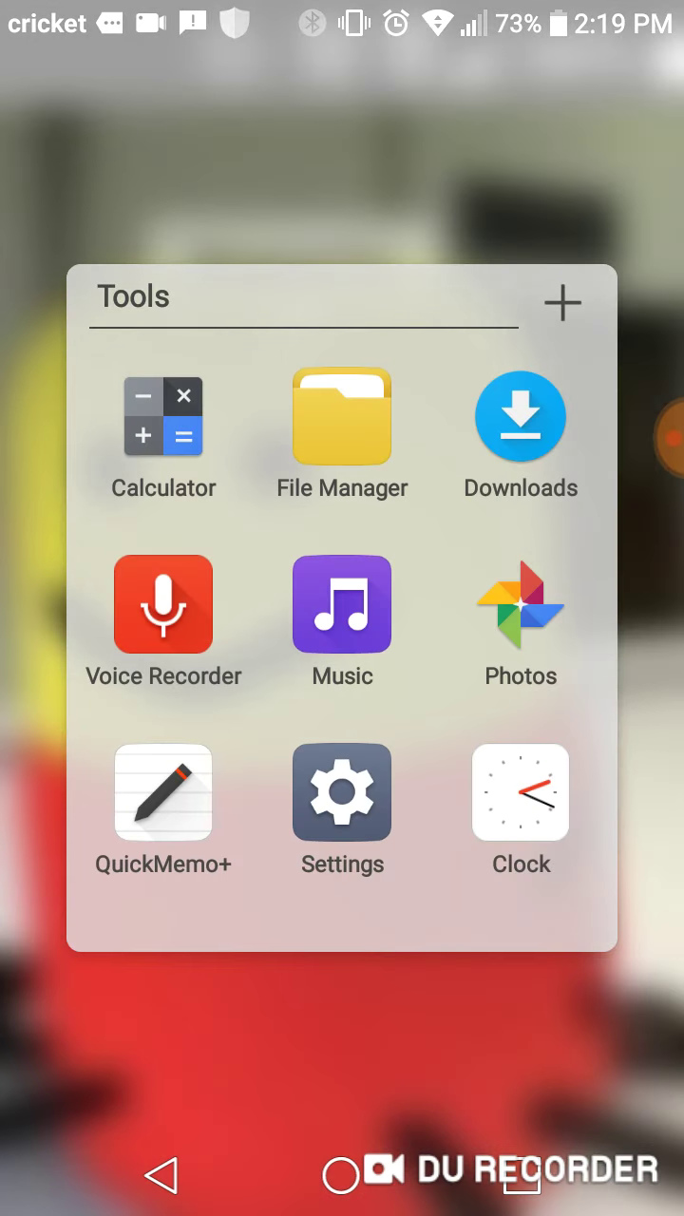
click(163, 792)
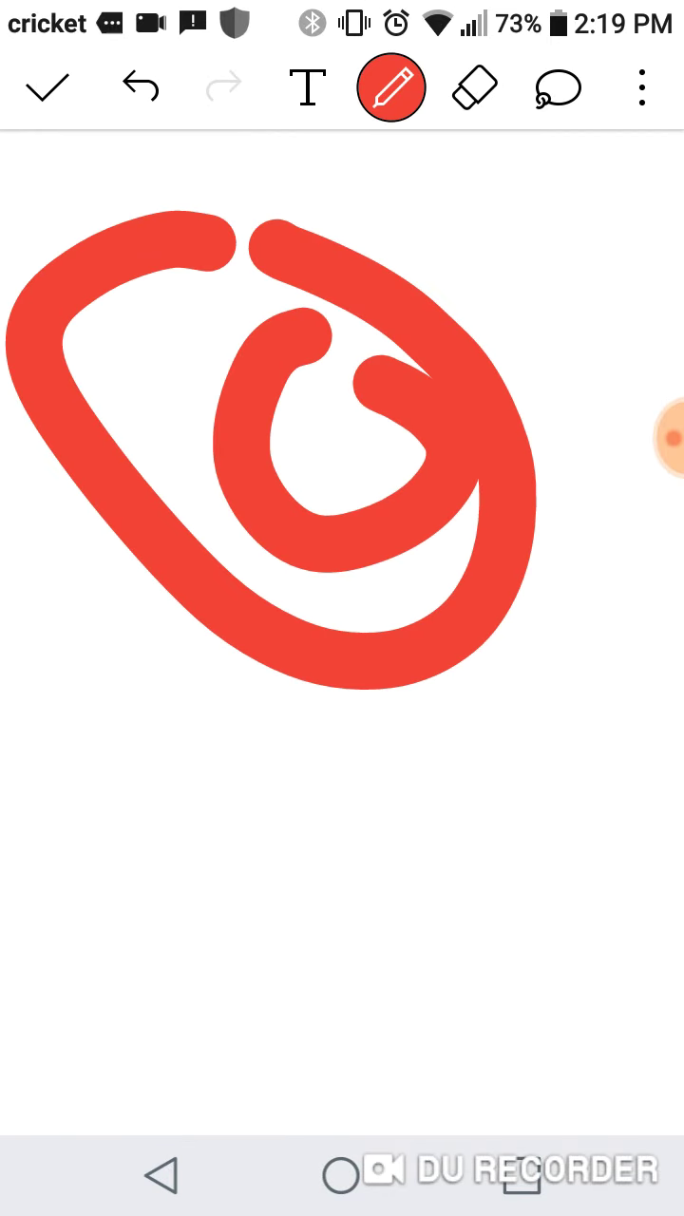
Start a new memo and draw a red spiral head and lower-body outline
mouse_move(171, 299)
mouse_down()
mouse_move(48, 418)
mouse_move(112, 214)
mouse_up()
mouse_move(133, 570)
mouse_down()
mouse_move(152, 950)
mouse_move(418, 632)
mouse_up()
click(391, 87)
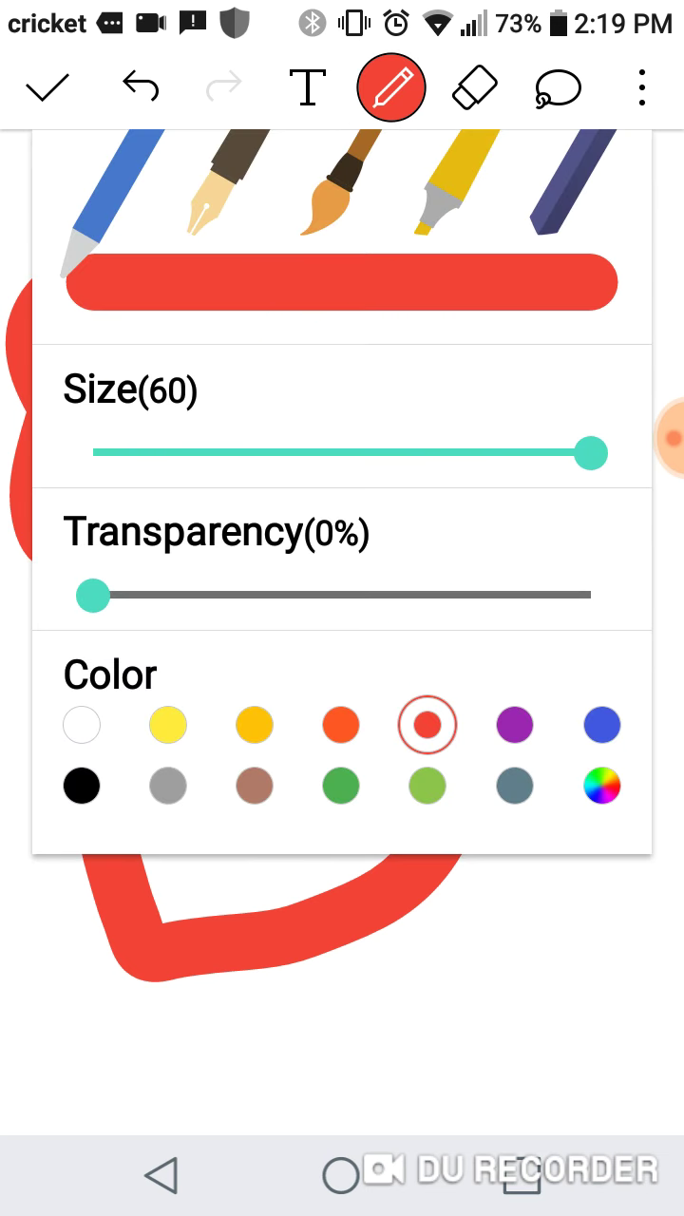
Switch the pen to black and draw a bar and two legs inside the body
click(82, 787)
mouse_move(233, 765)
mouse_down()
mouse_move(294, 746)
mouse_move(285, 708)
mouse_up()
drag(361, 701, 138, 710)
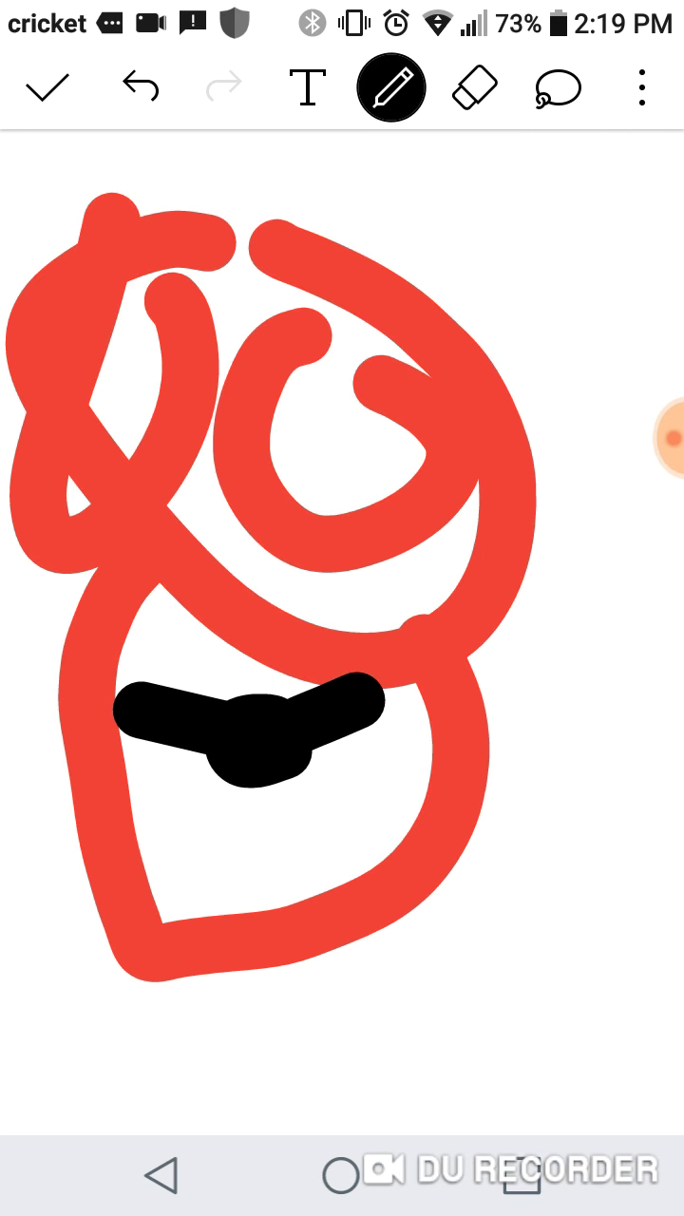
drag(233, 750, 176, 831)
mouse_move(285, 761)
mouse_down()
mouse_move(304, 803)
mouse_move(340, 951)
mouse_up()
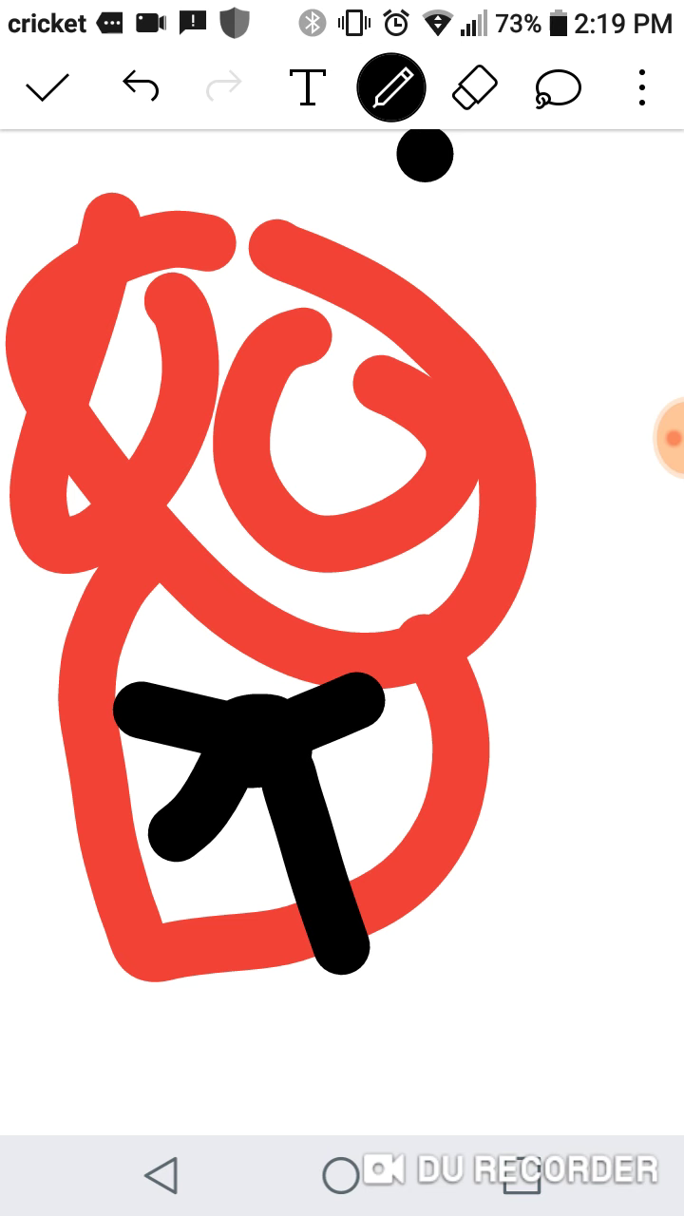
Switch back to red and draw a bottom stroke and arms on both sides
click(390, 87)
click(427, 725)
mouse_move(156, 912)
mouse_down()
mouse_move(326, 1113)
mouse_move(454, 806)
mouse_up()
mouse_move(123, 643)
mouse_down()
mouse_move(57, 950)
mouse_move(33, 978)
mouse_up()
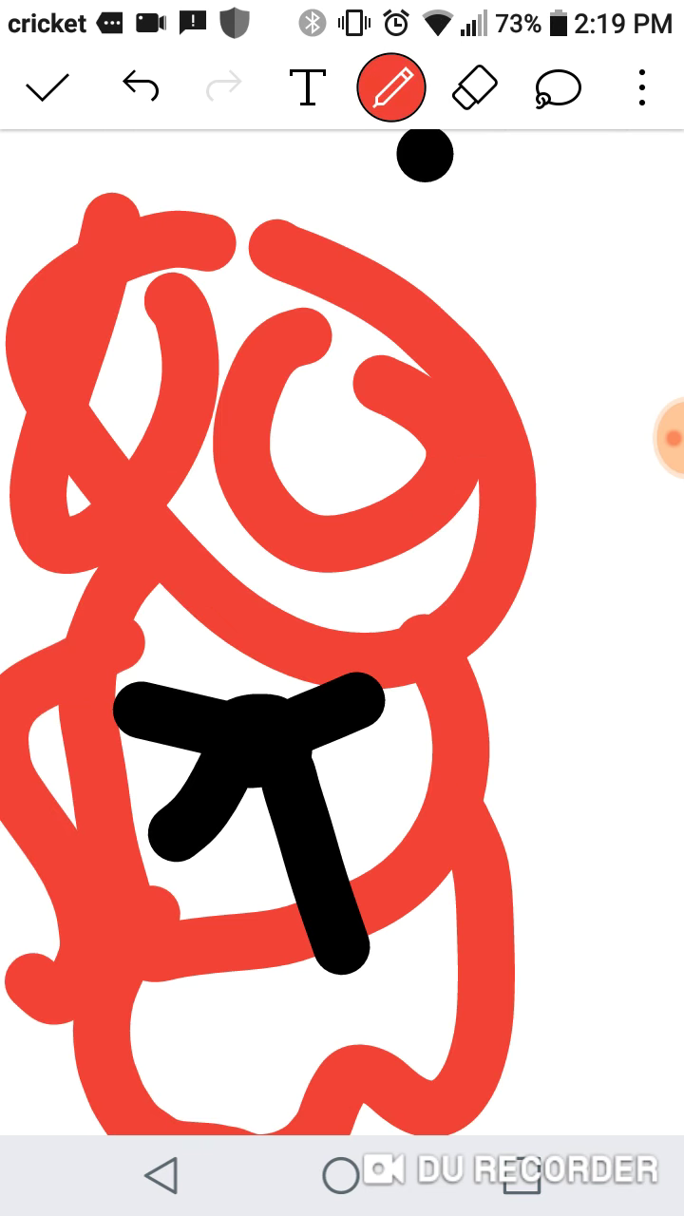
mouse_move(342, 723)
mouse_down()
mouse_move(608, 741)
mouse_move(594, 917)
mouse_up()
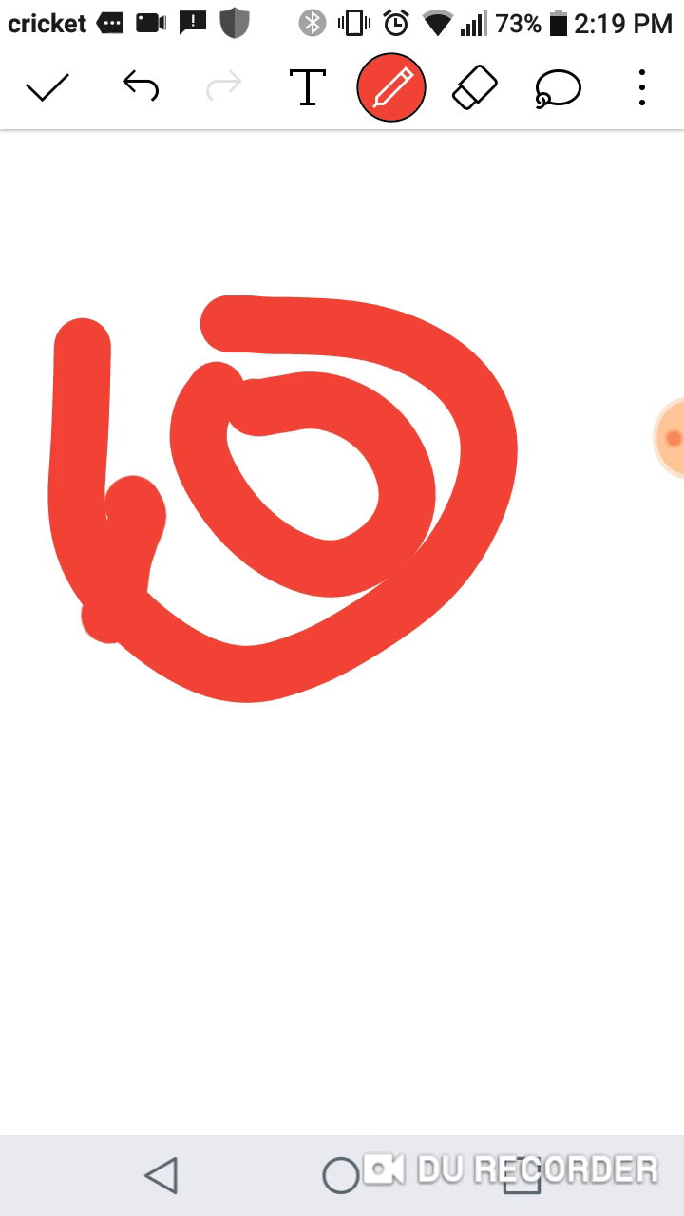
Redraw a red figure with a body loop, dot, diagonal branch and stem
drag(35, 350, 107, 623)
mouse_move(152, 560)
mouse_down()
mouse_move(339, 940)
mouse_move(228, 428)
mouse_up()
click(280, 798)
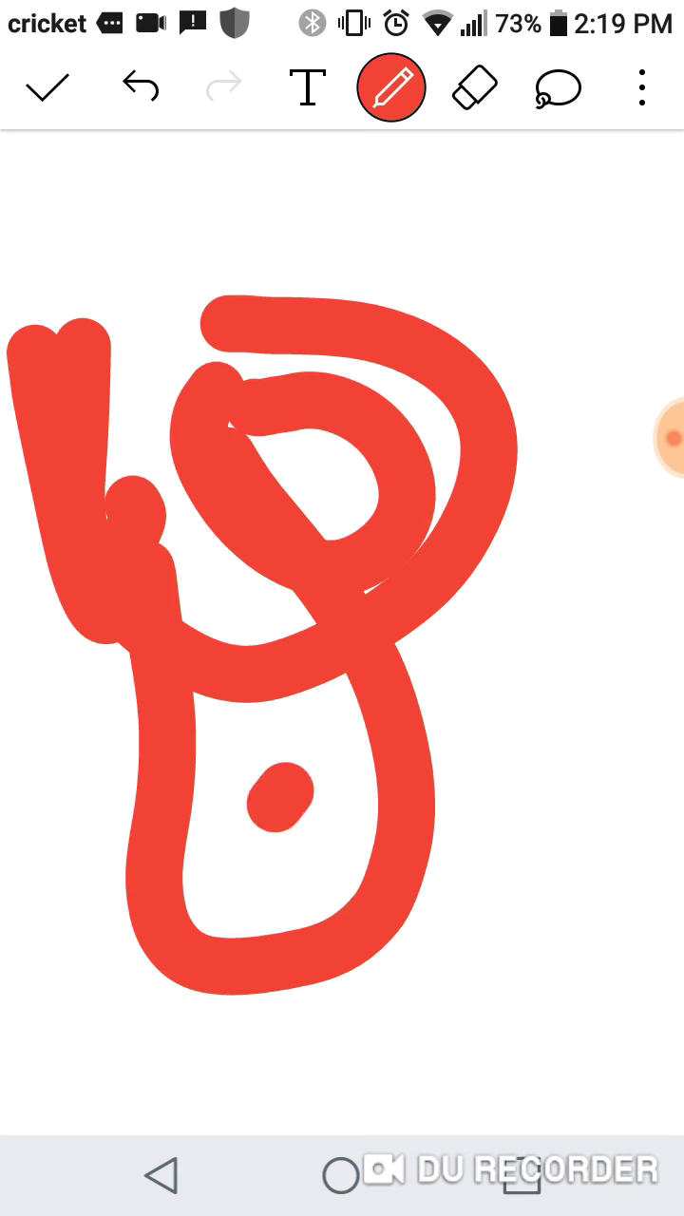
drag(338, 736, 200, 698)
drag(277, 793, 319, 898)
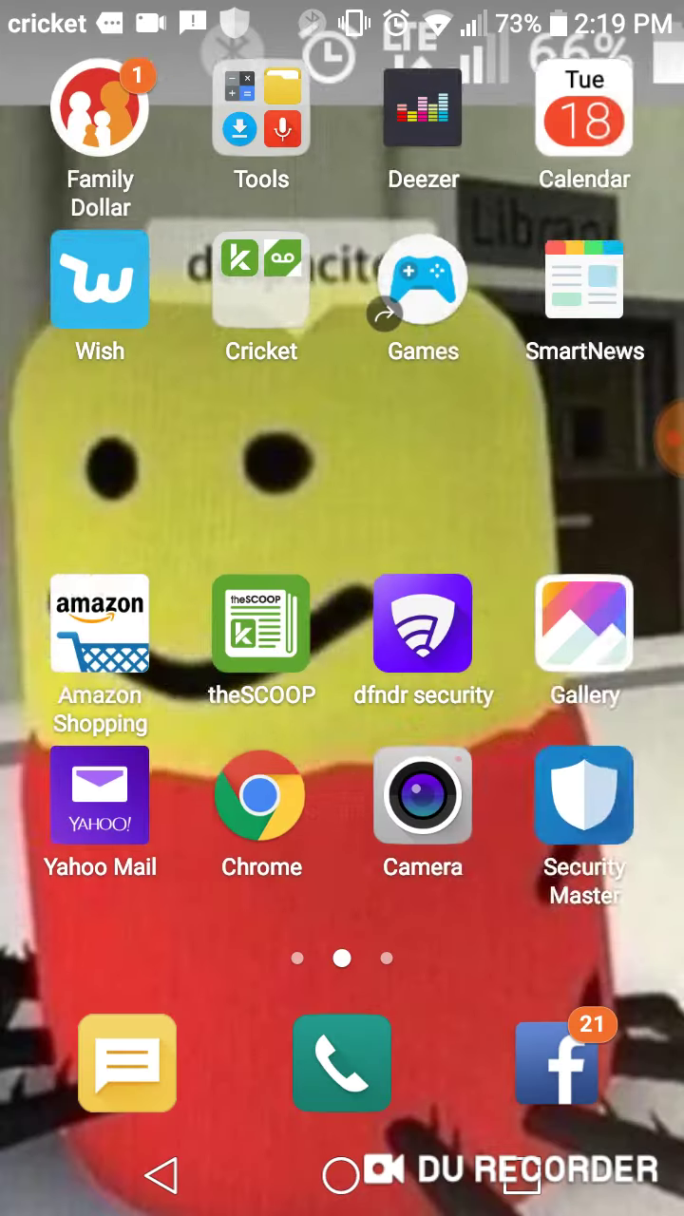
Open YouTube from the 'Inportant stuff' folder on the first home page
drag(190, 475, 570, 475)
click(98, 622)
click(518, 418)
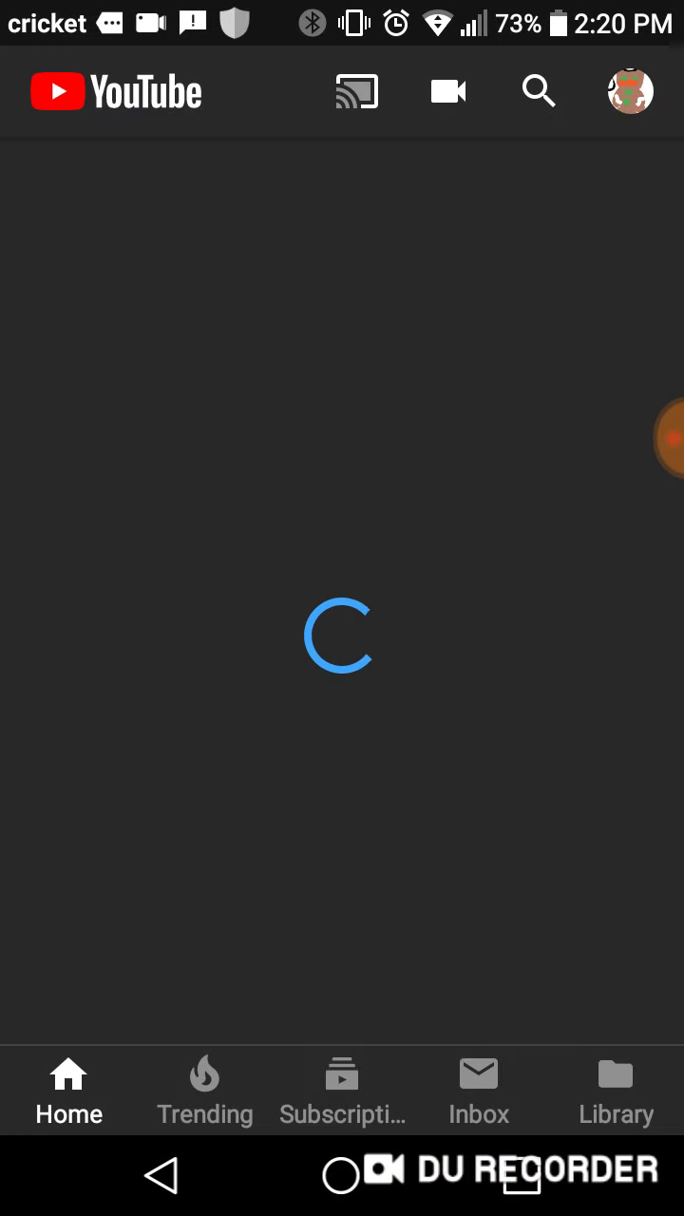
Search YouTube for 'battle bus', then clear the search bar
click(538, 89)
text(batt)
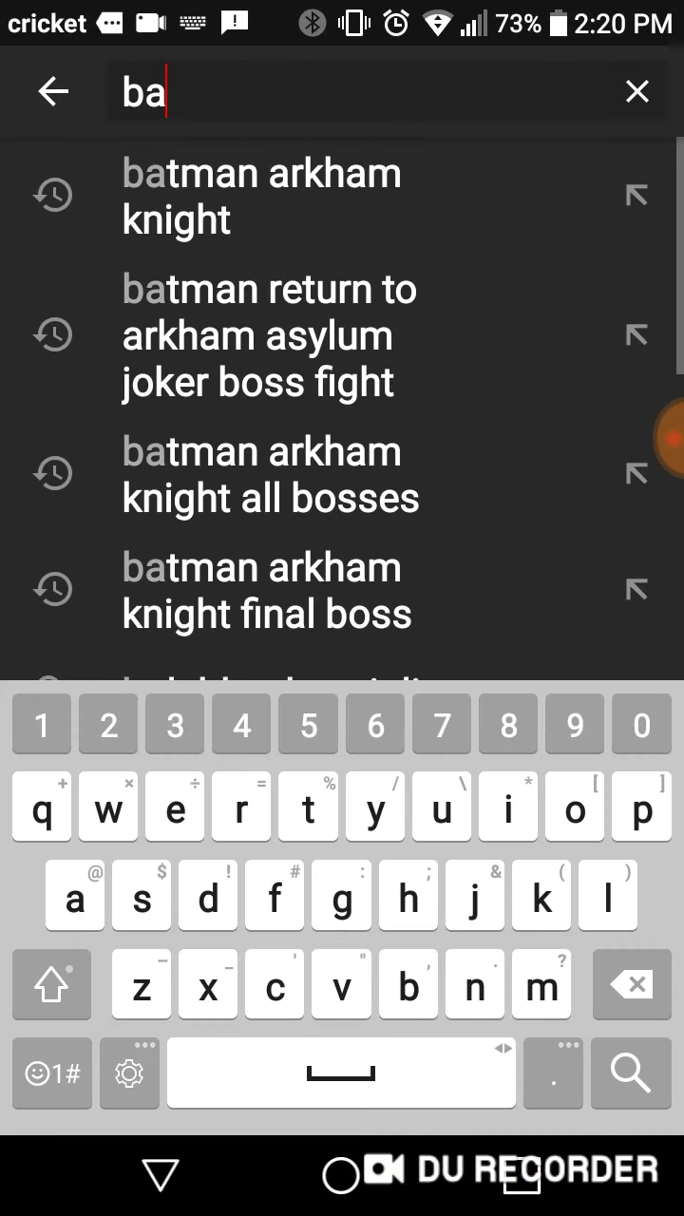
text(l)
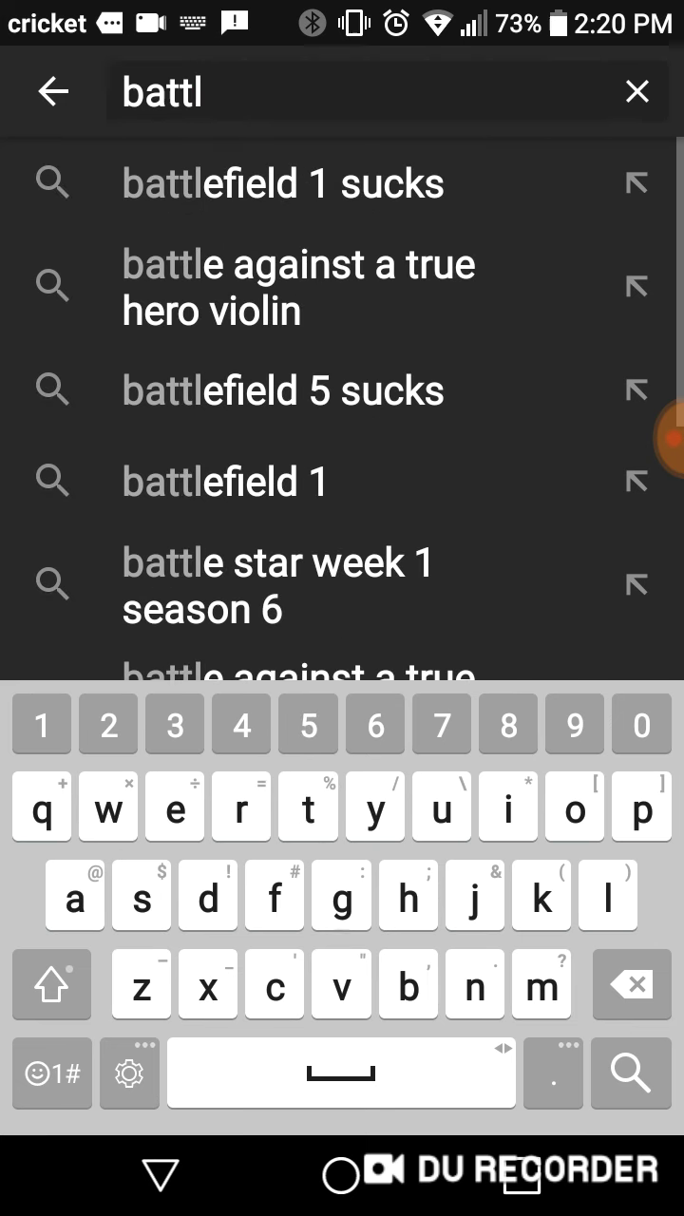
text(e)
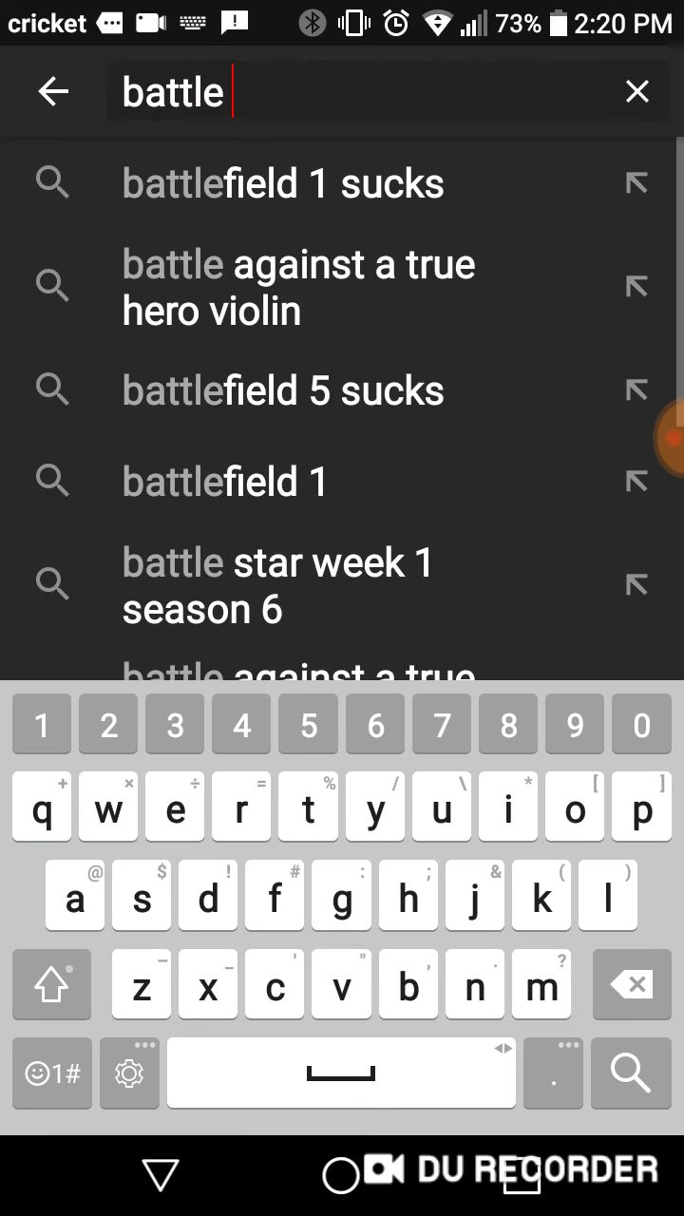
text( bus)
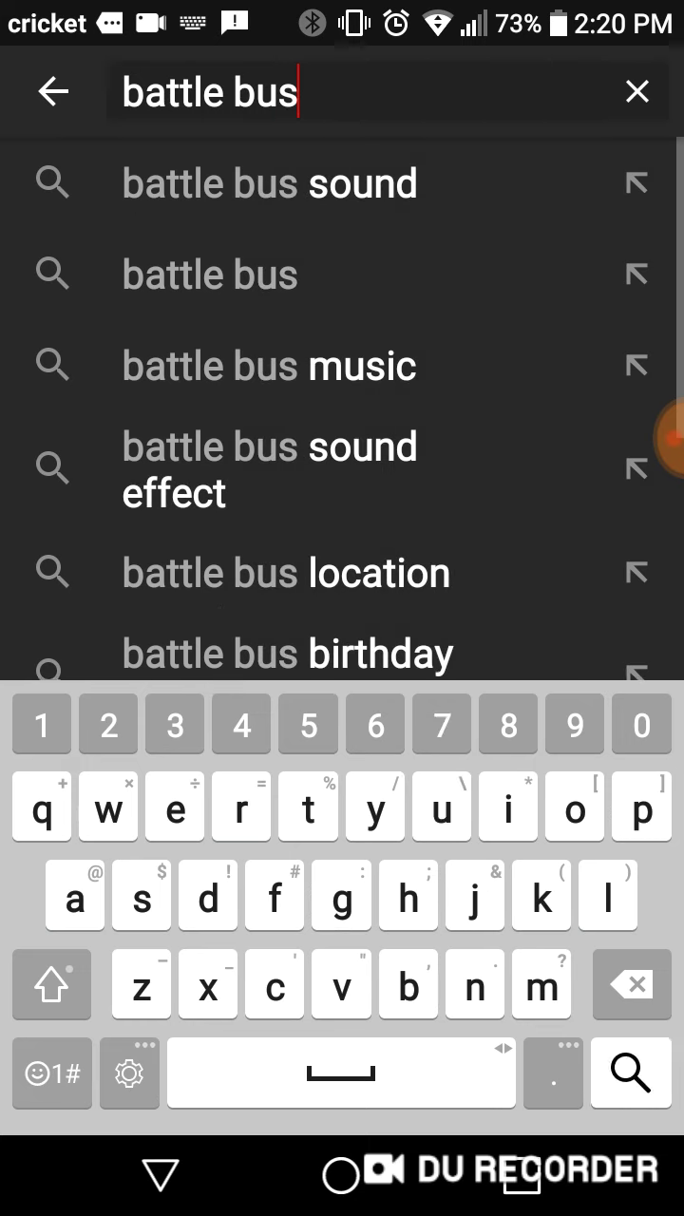
key(Return)
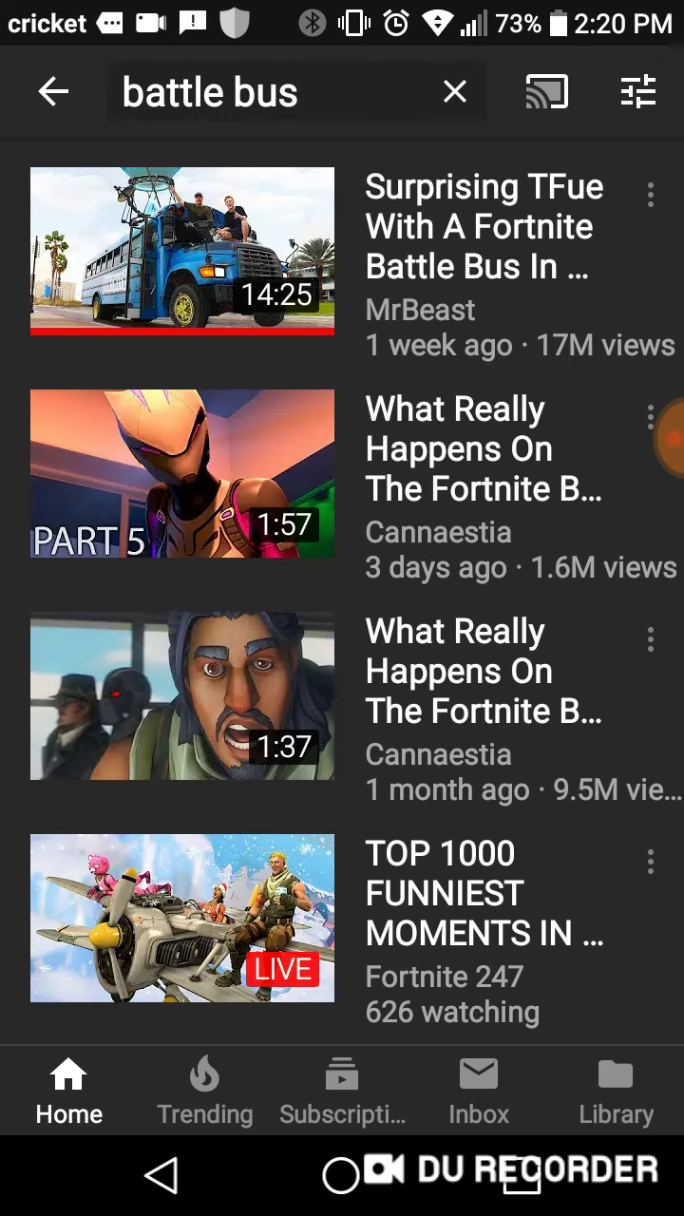
scroll(342, 589, down, 3)
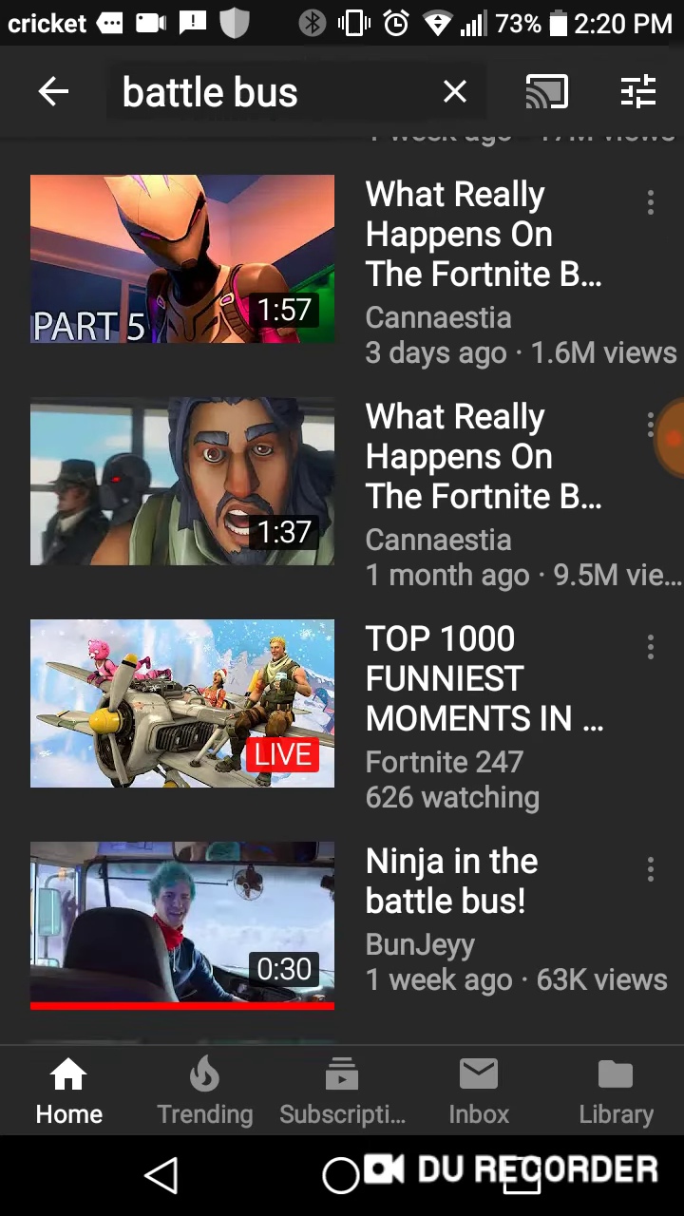
scroll(342, 589, down, 3)
scroll(342, 589, down, 1)
scroll(342, 589, down, 1)
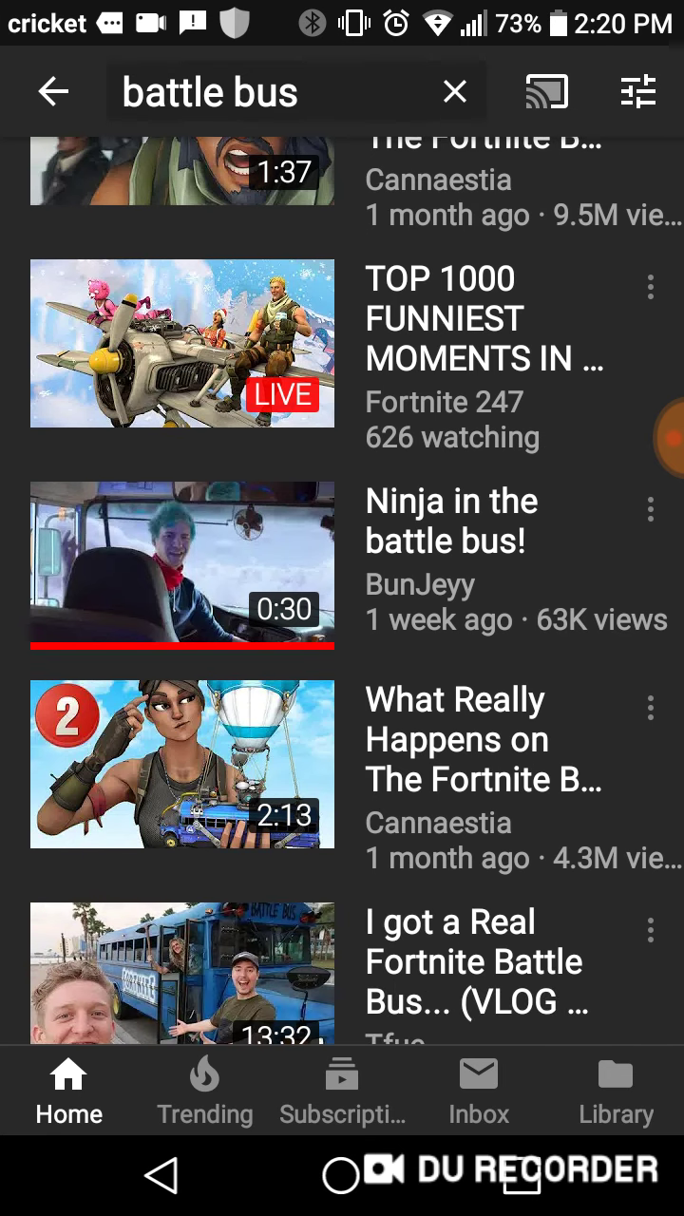
scroll(342, 589, down, 1)
scroll(342, 589, down, 2)
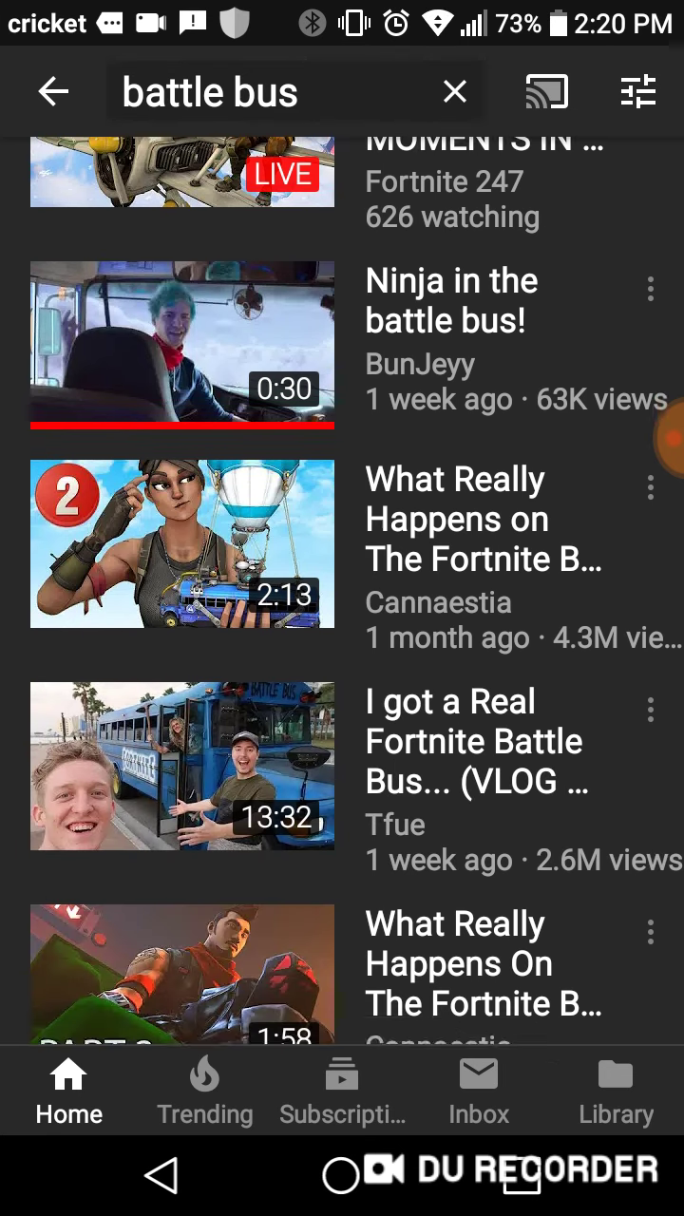
scroll(342, 589, down, 3)
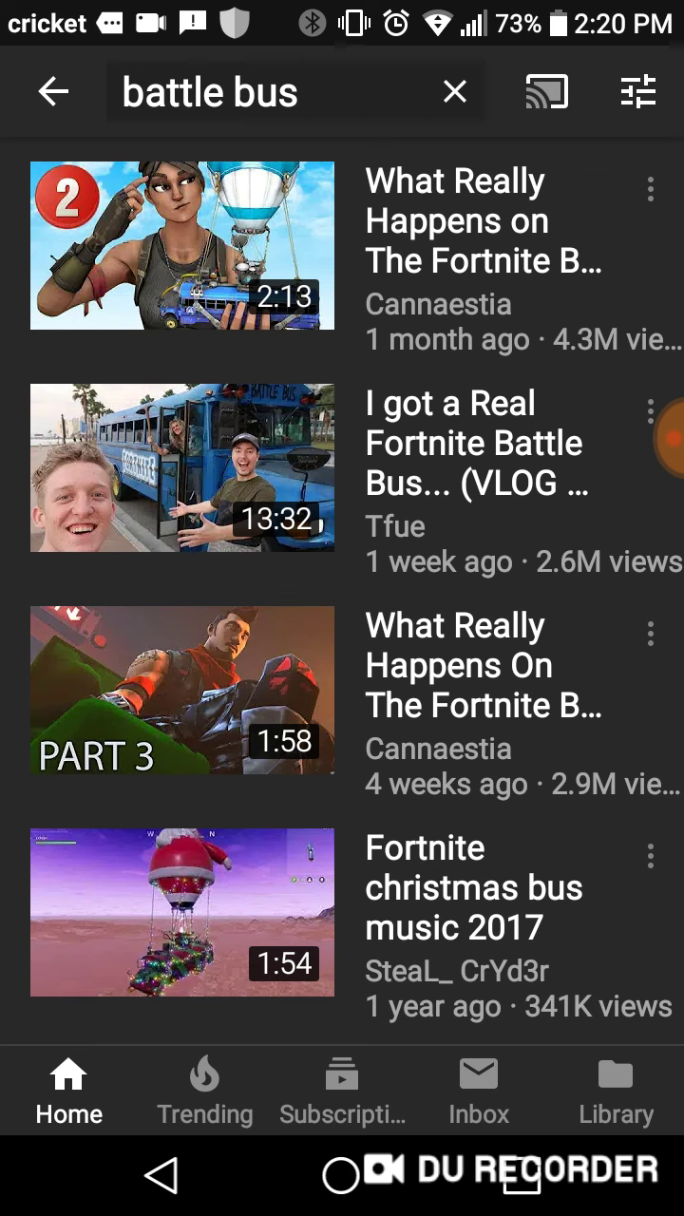
scroll(342, 589, down, 3)
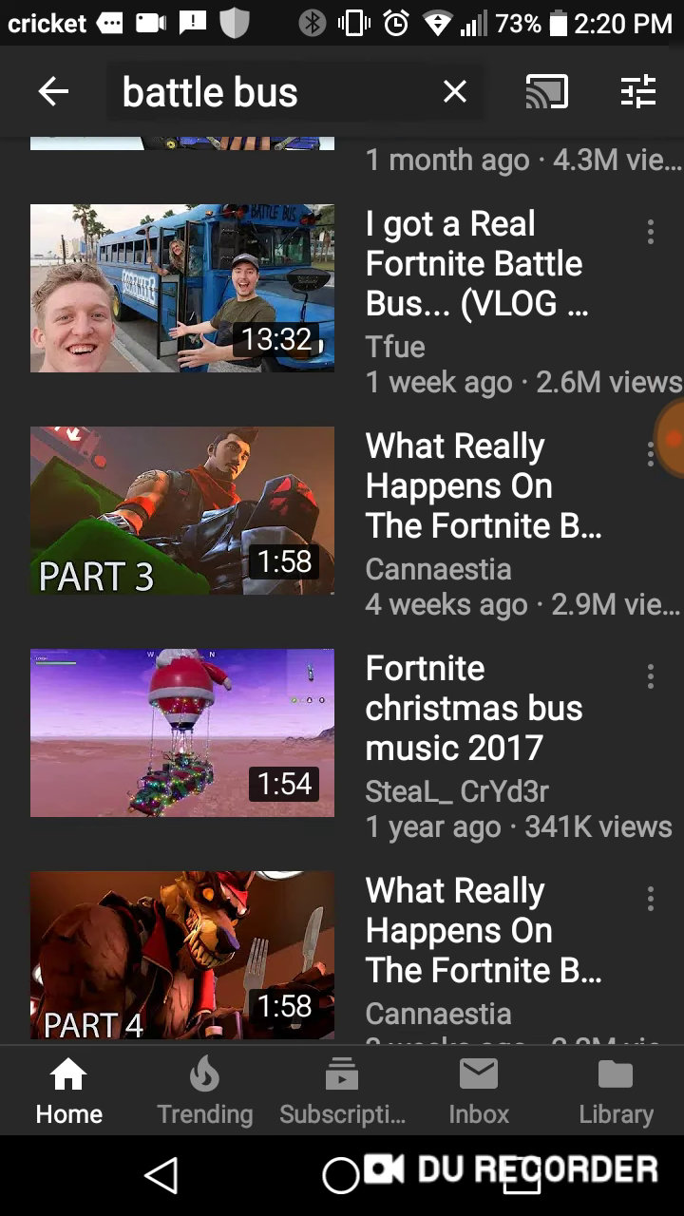
scroll(342, 589, down, 1)
scroll(342, 589, down, 3)
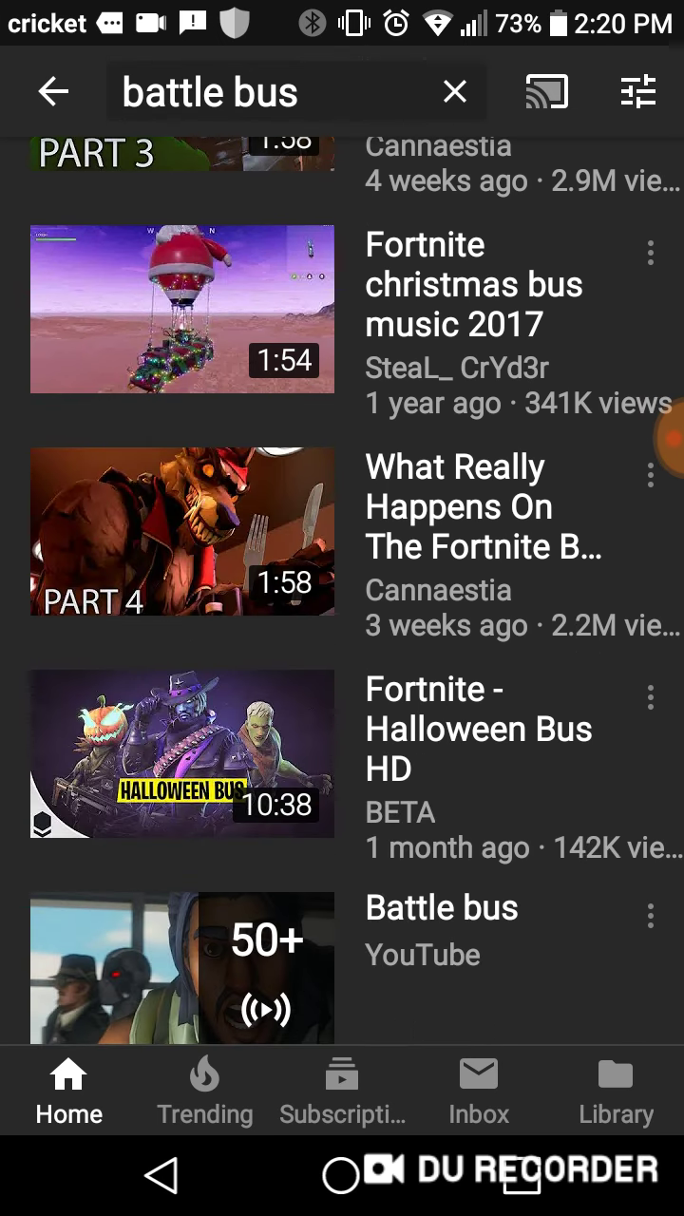
scroll(342, 589, down, 2)
scroll(342, 589, down, 1)
click(455, 92)
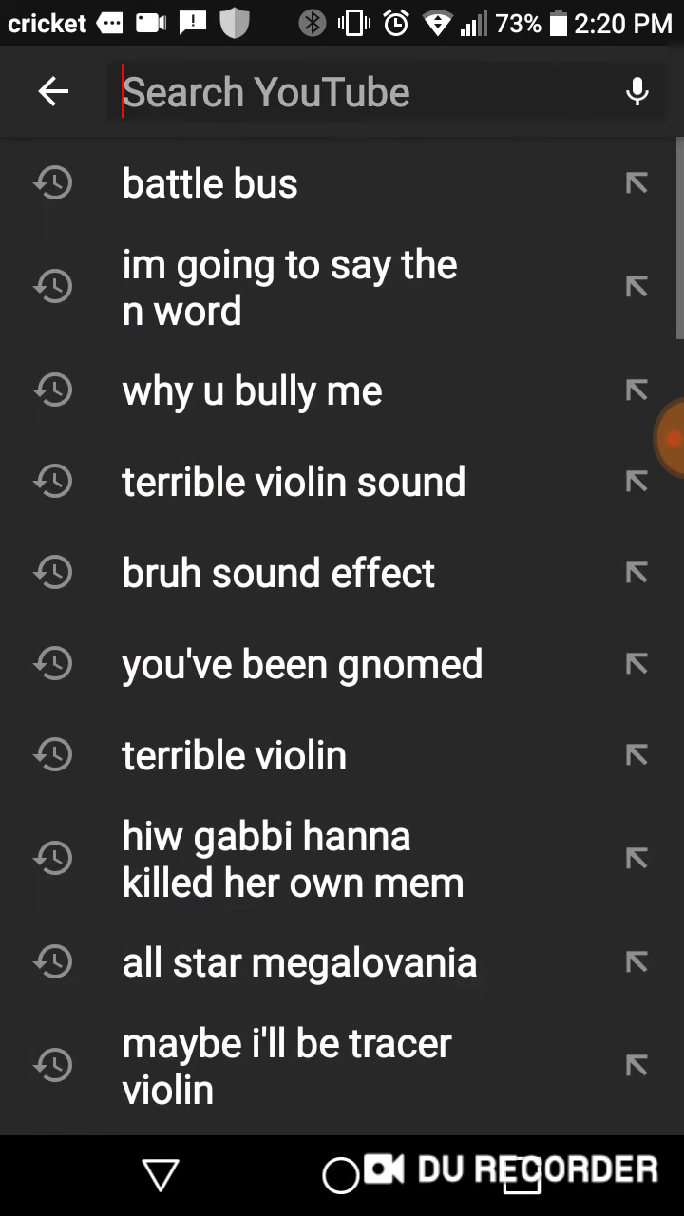
Leave YouTube and draw a red mark on the figure's body in QuickMemo+
click(162, 1175)
click(340, 1175)
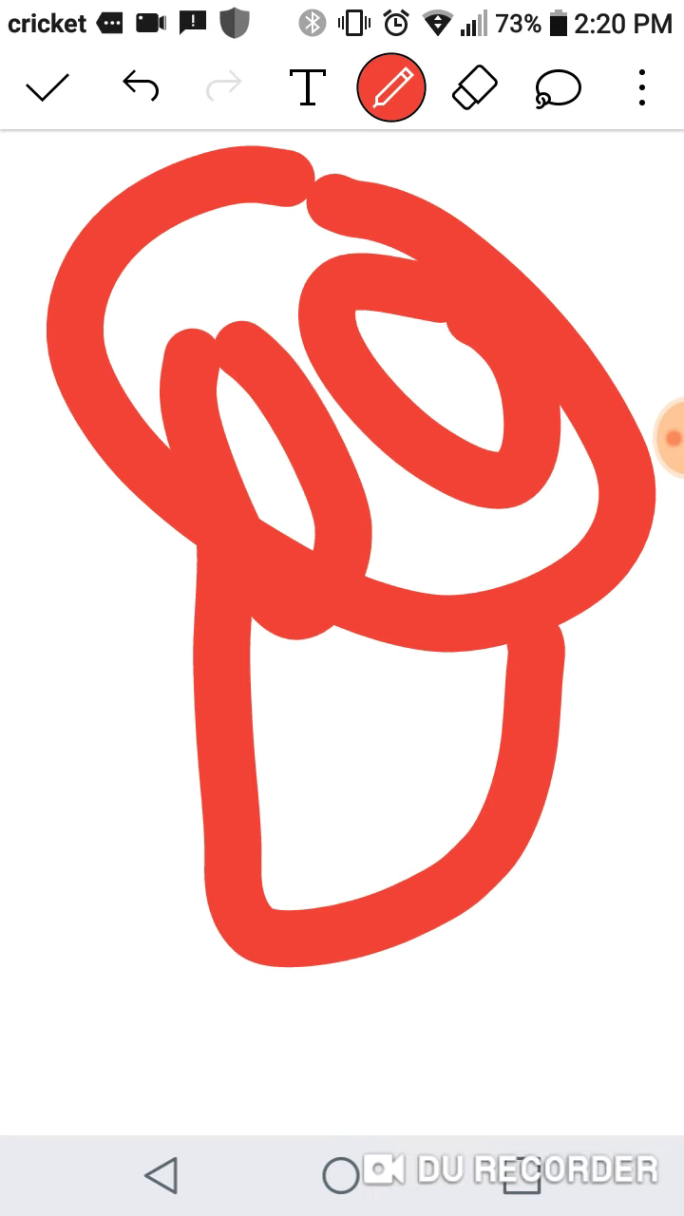
drag(460, 702, 297, 750)
drag(389, 777, 394, 840)
Draw the figure's curved left arm, right arm and both legs
drag(195, 566, 40, 879)
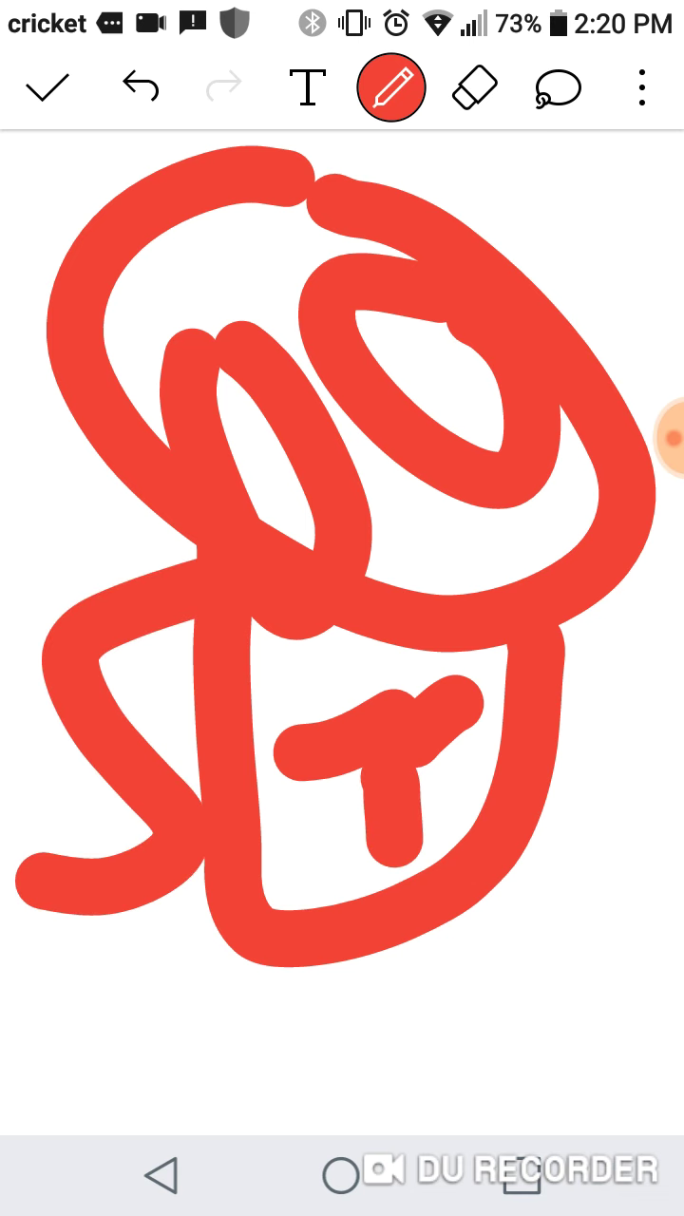
drag(571, 629, 623, 898)
drag(270, 879, 279, 1093)
drag(454, 859, 494, 1121)
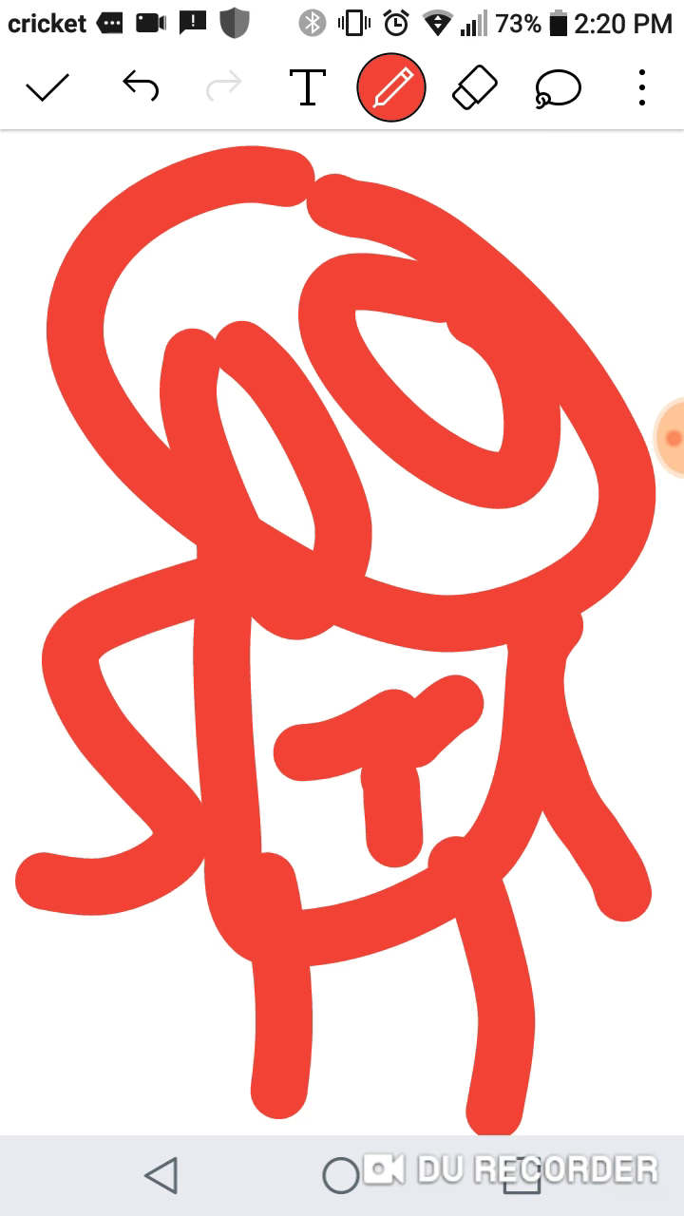
Erase the top, middle and remaining parts of the figure
click(390, 89)
drag(656, 504, 546, 1017)
drag(276, 646, 532, 1007)
drag(105, 304, 504, 380)
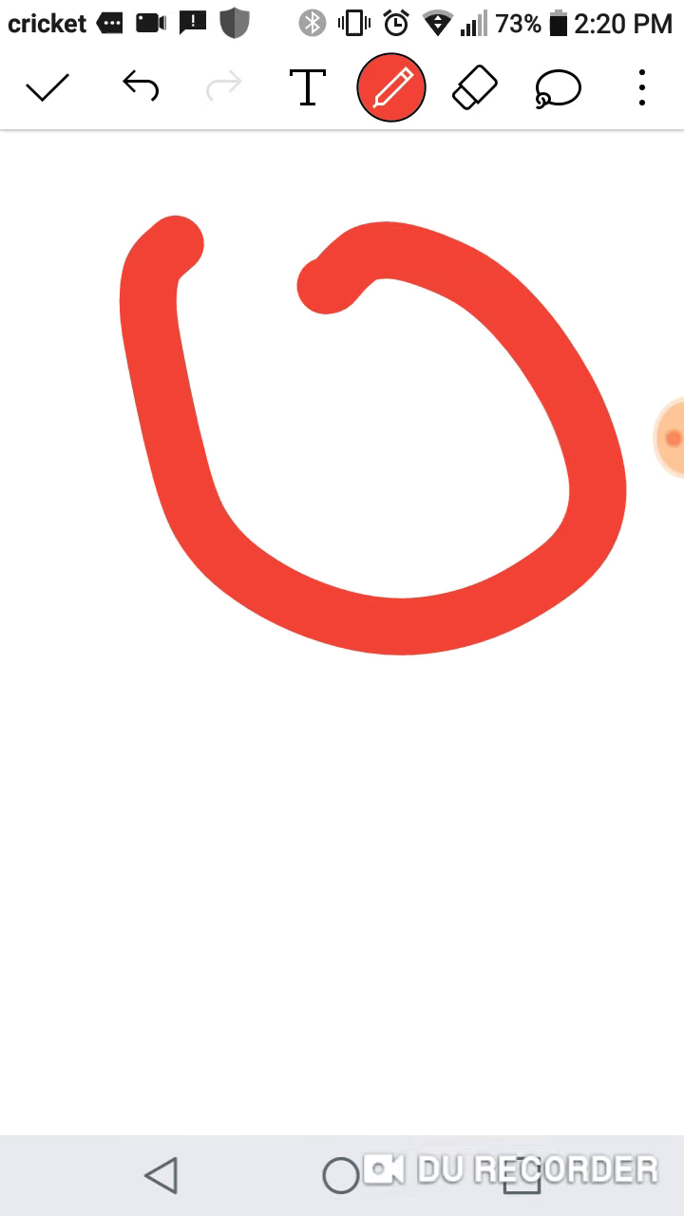
Draw a new red head with eyes and a body below it
drag(494, 399, 432, 399)
drag(380, 593, 342, 646)
mouse_move(273, 532)
mouse_down()
mouse_move(261, 722)
mouse_move(547, 613)
mouse_up()
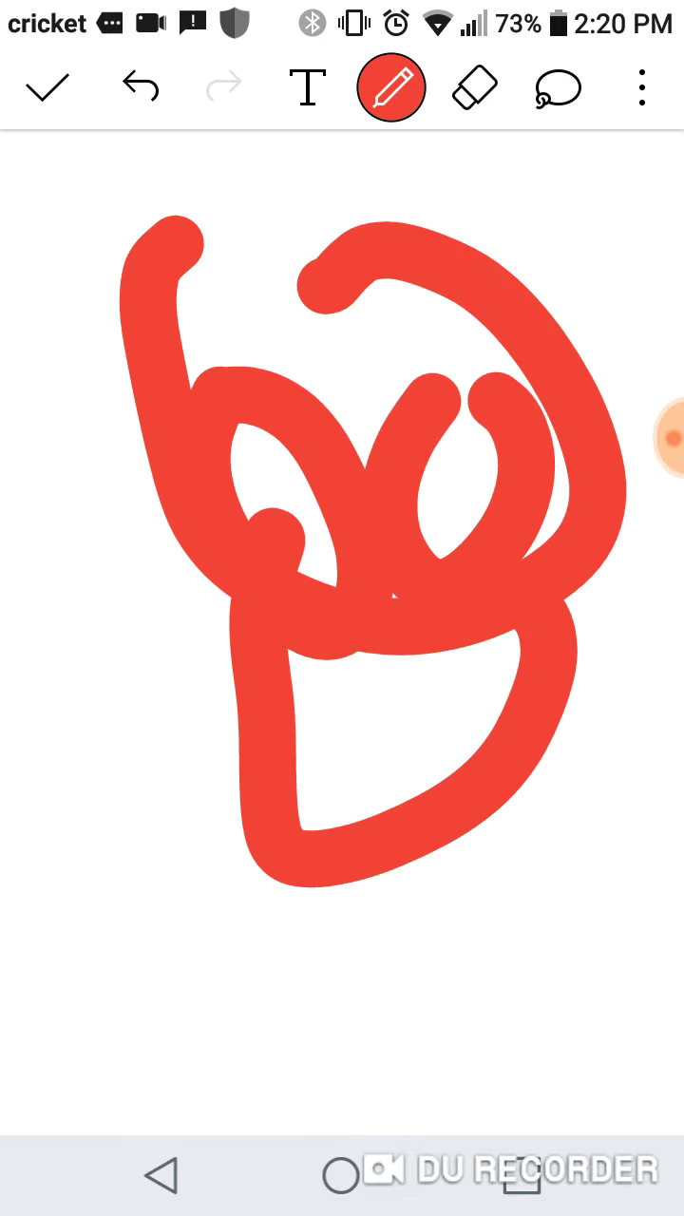
Switch the pen to black and draw a mark inside the body
click(390, 88)
click(85, 709)
click(390, 88)
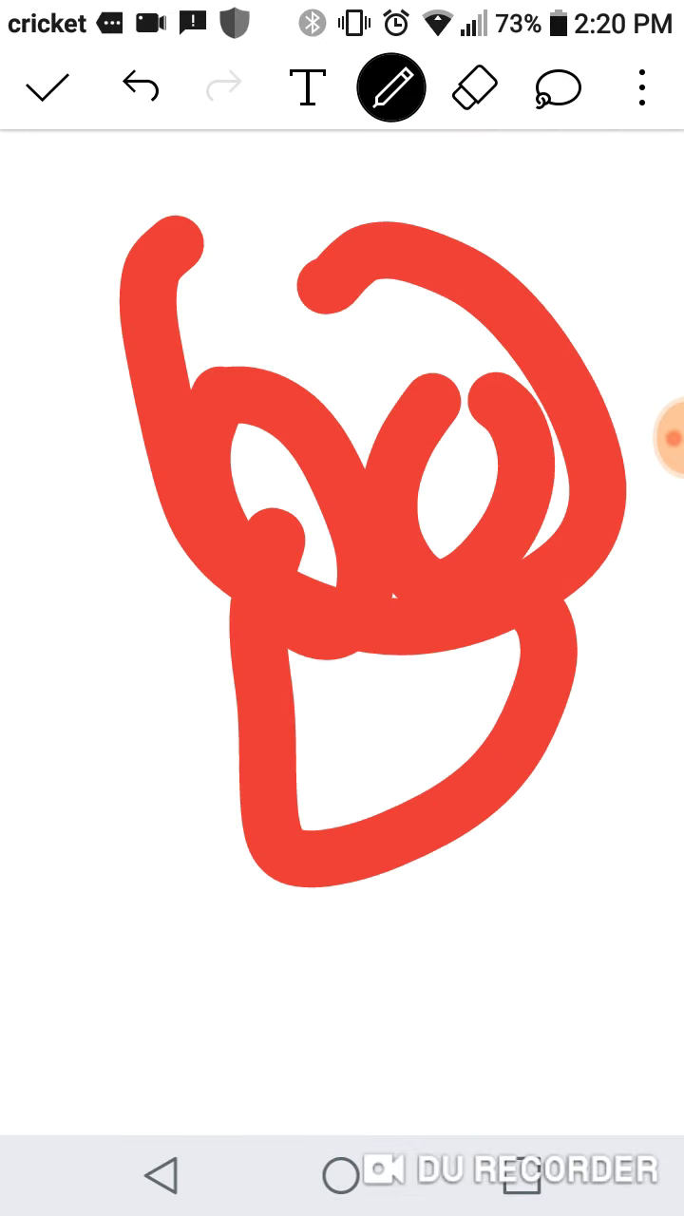
drag(347, 760, 378, 791)
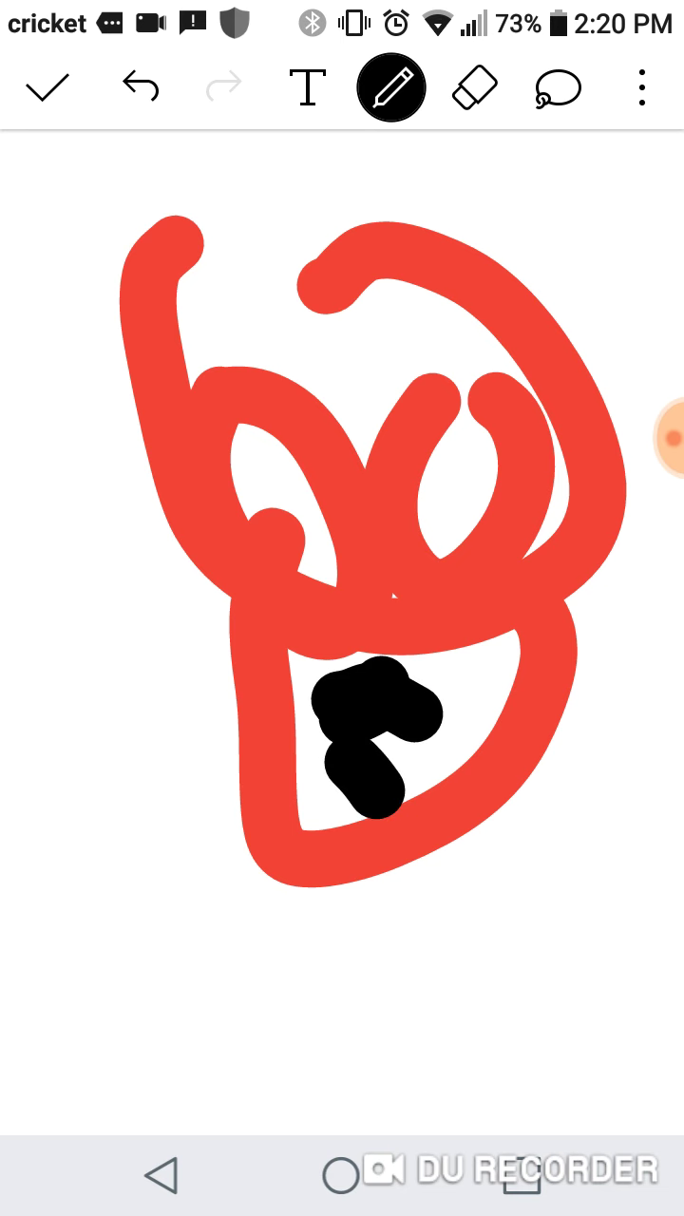
Switch the pen back to red and draw looped left and right arms
click(391, 88)
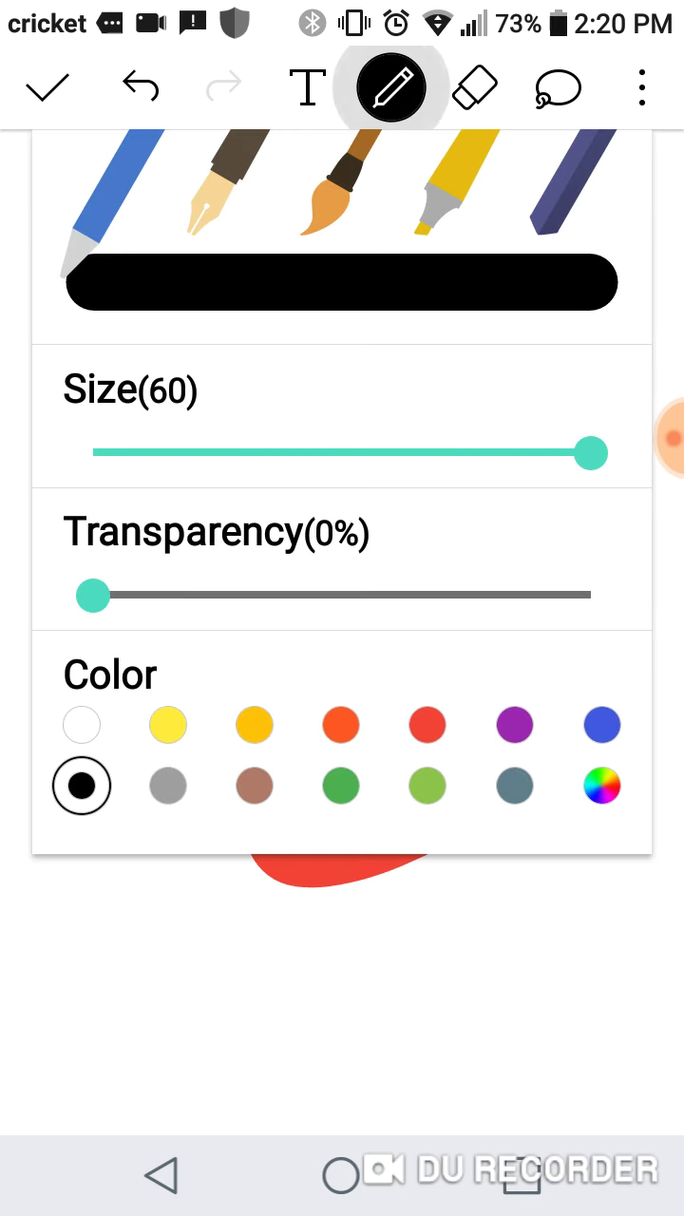
click(428, 786)
click(427, 726)
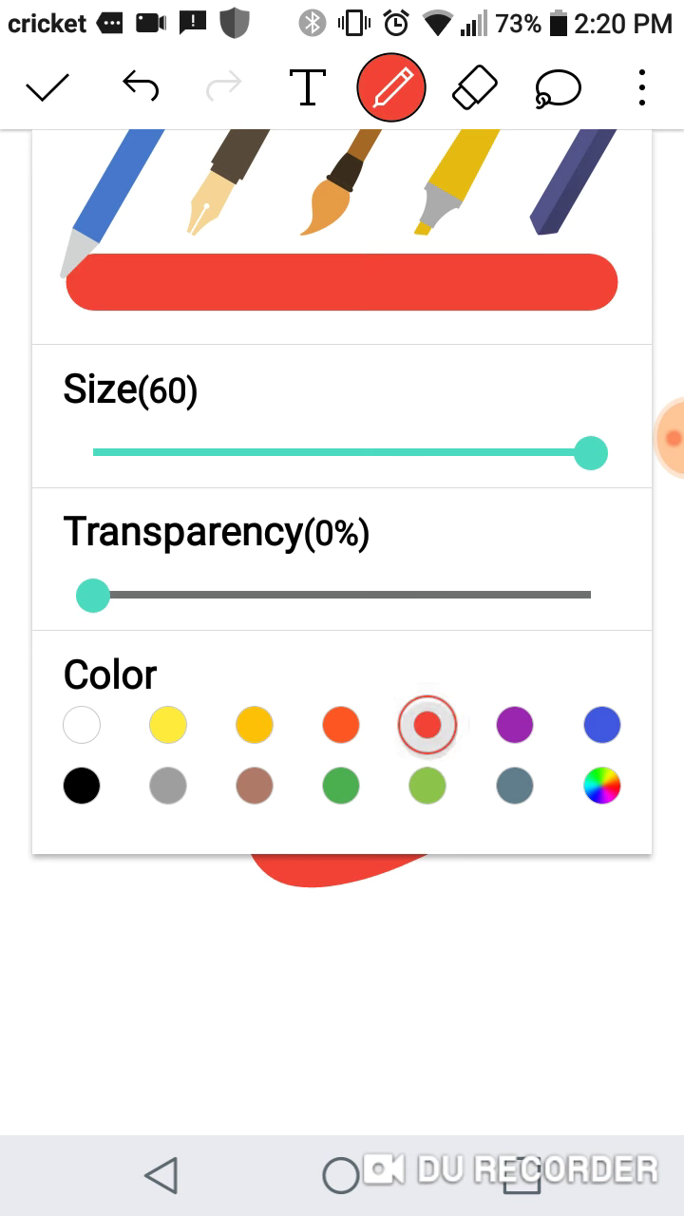
click(390, 89)
drag(285, 537, 237, 736)
mouse_move(558, 466)
mouse_down()
mouse_move(646, 632)
mouse_move(518, 798)
mouse_up()
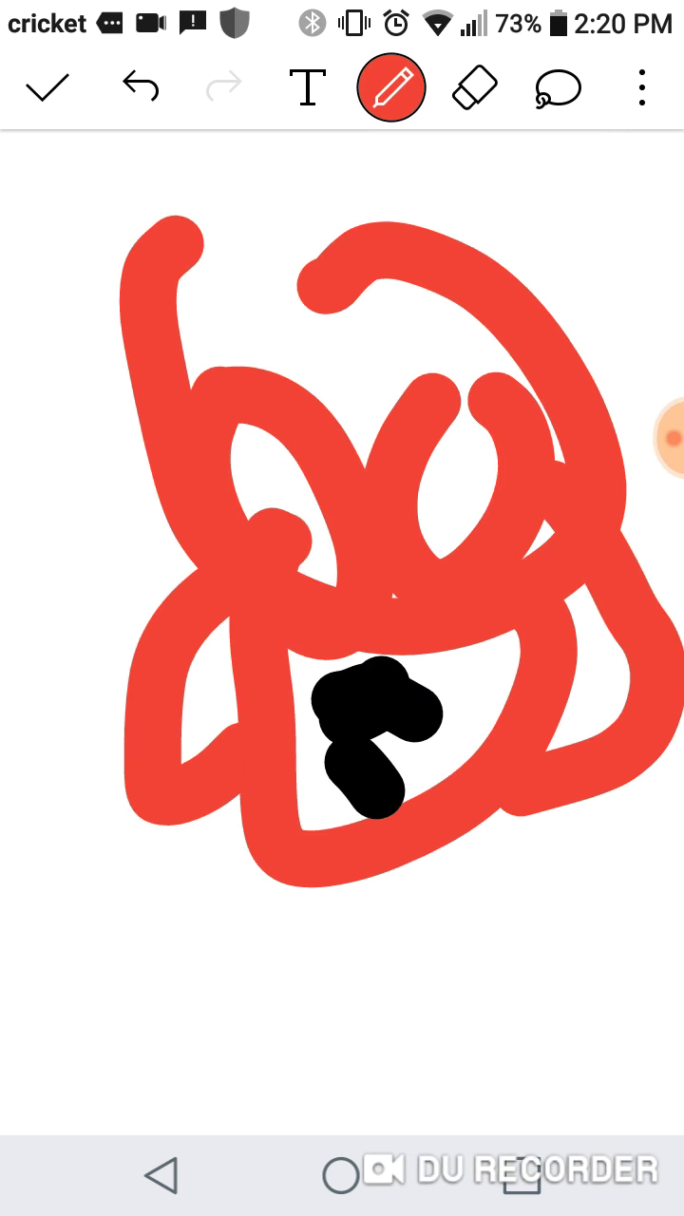
Add a hook to the arm, a left-side stroke and two diagonal legs
drag(142, 927, 313, 1131)
drag(470, 809, 570, 973)
drag(138, 689, 214, 988)
drag(537, 851, 639, 1022)
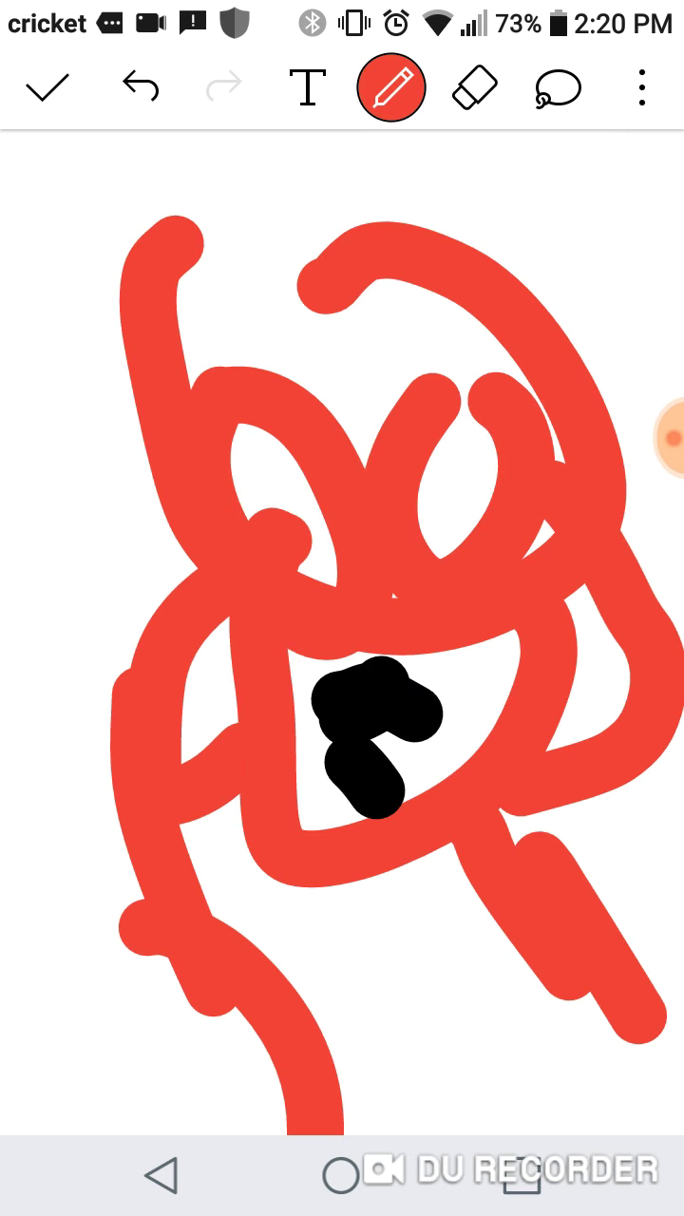
click(390, 88)
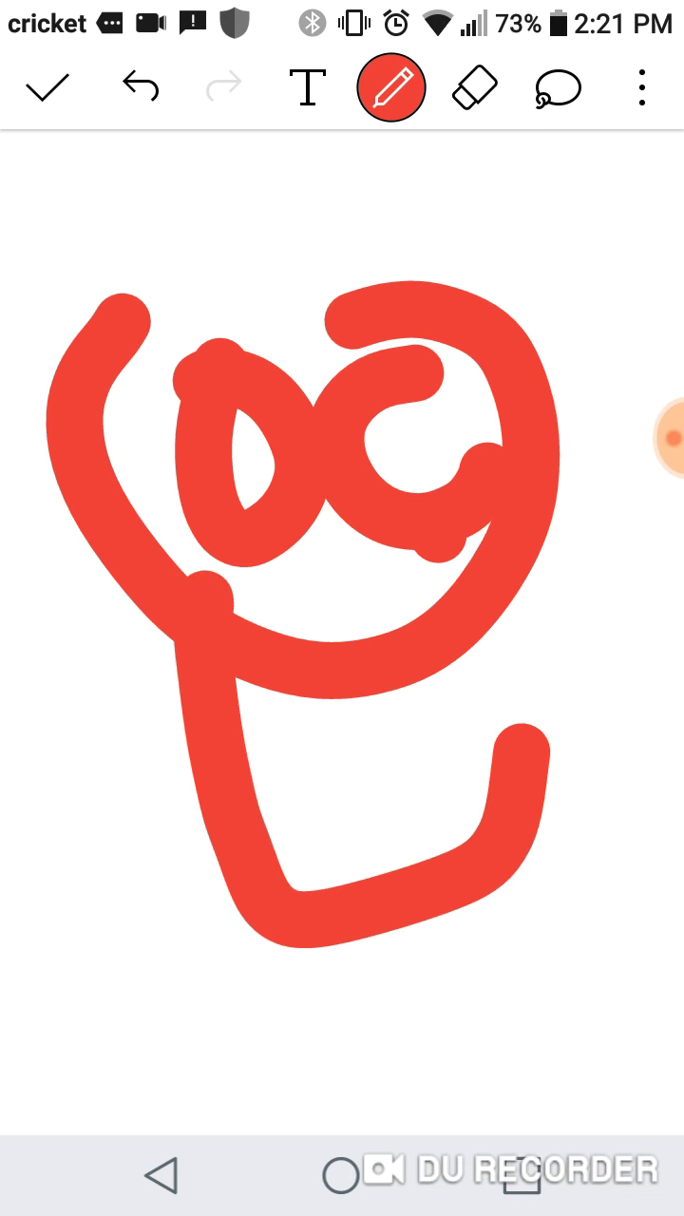
Add red eyes and a body to the head, then select black
drag(513, 622, 559, 788)
click(392, 87)
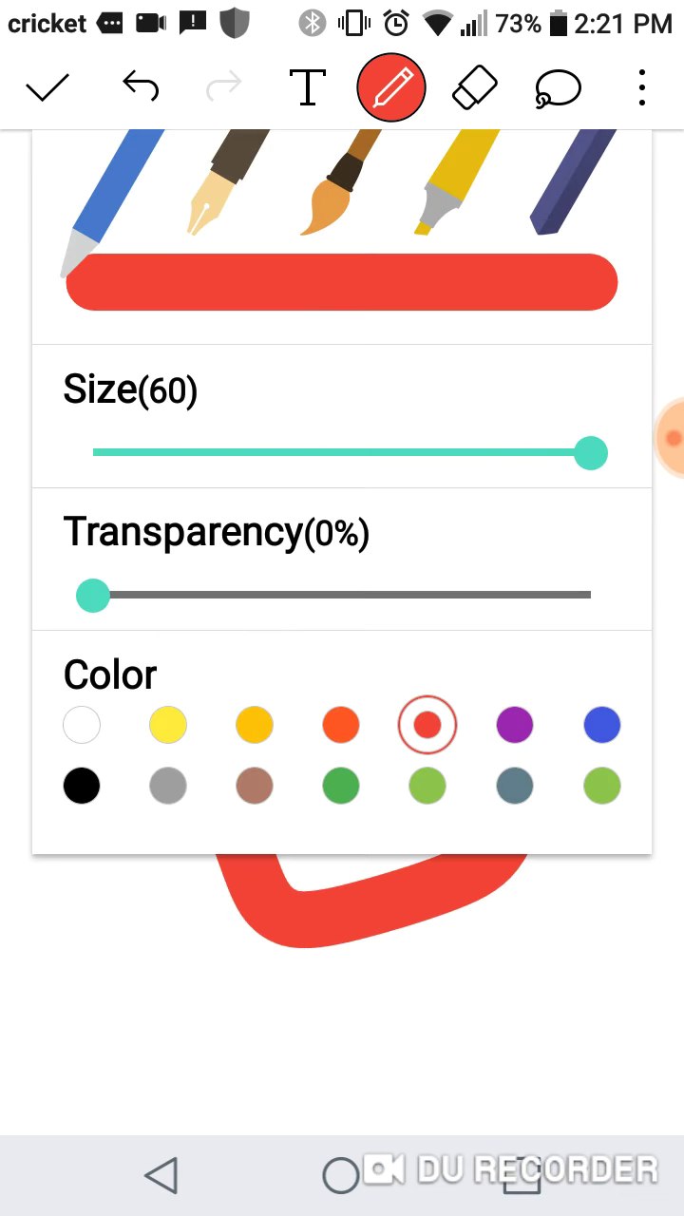
click(85, 782)
click(391, 87)
Draw a black T with a small blob on the figure's body
drag(385, 700, 399, 718)
mouse_move(470, 698)
mouse_down()
mouse_move(390, 708)
mouse_move(285, 746)
mouse_up()
drag(385, 692, 415, 807)
drag(470, 755, 499, 772)
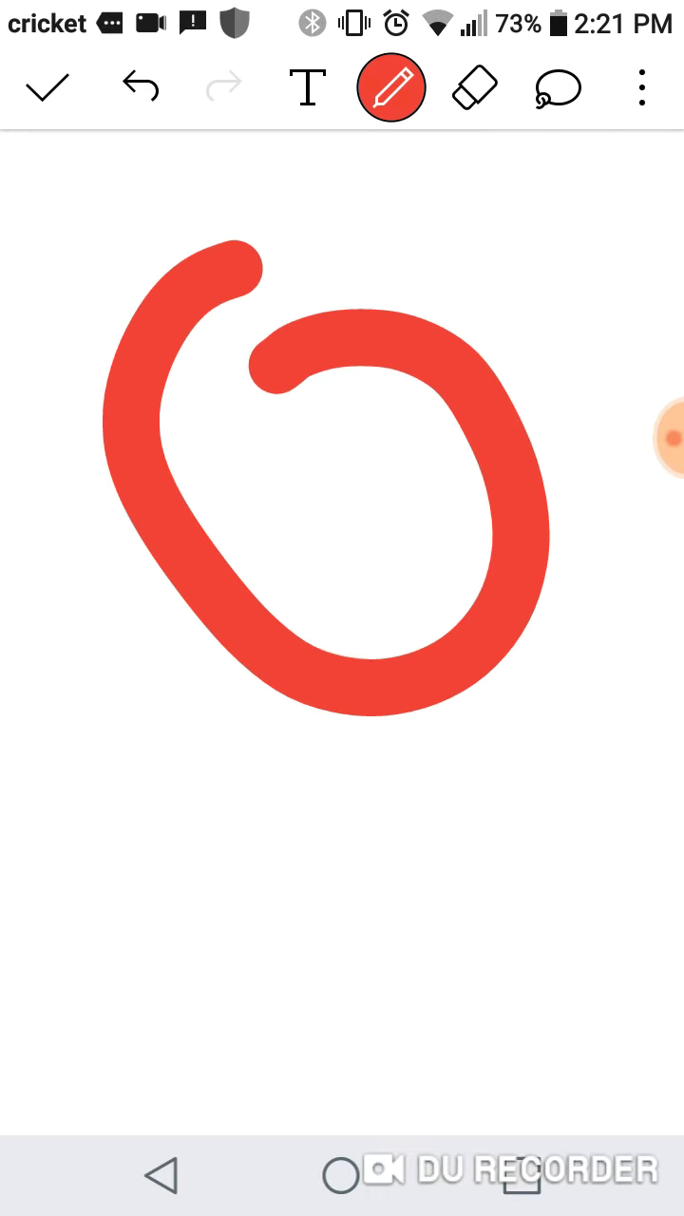
Select red and draw the head's eye, thickened left side and body
drag(403, 504, 334, 404)
drag(226, 423, 109, 408)
mouse_move(214, 632)
mouse_down()
mouse_move(432, 803)
mouse_move(445, 631)
mouse_up()
Switch the pen to black and draw a T on the body
click(392, 87)
click(81, 784)
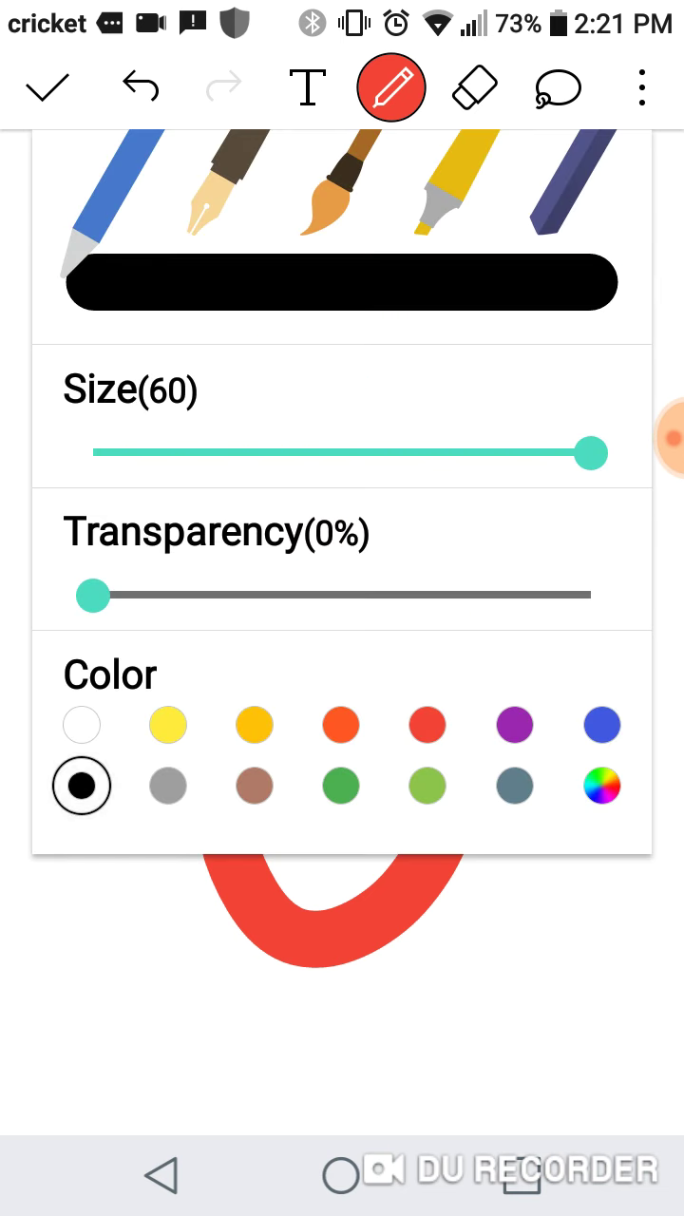
click(392, 87)
drag(351, 783, 418, 755)
drag(418, 755, 285, 793)
drag(349, 774, 342, 888)
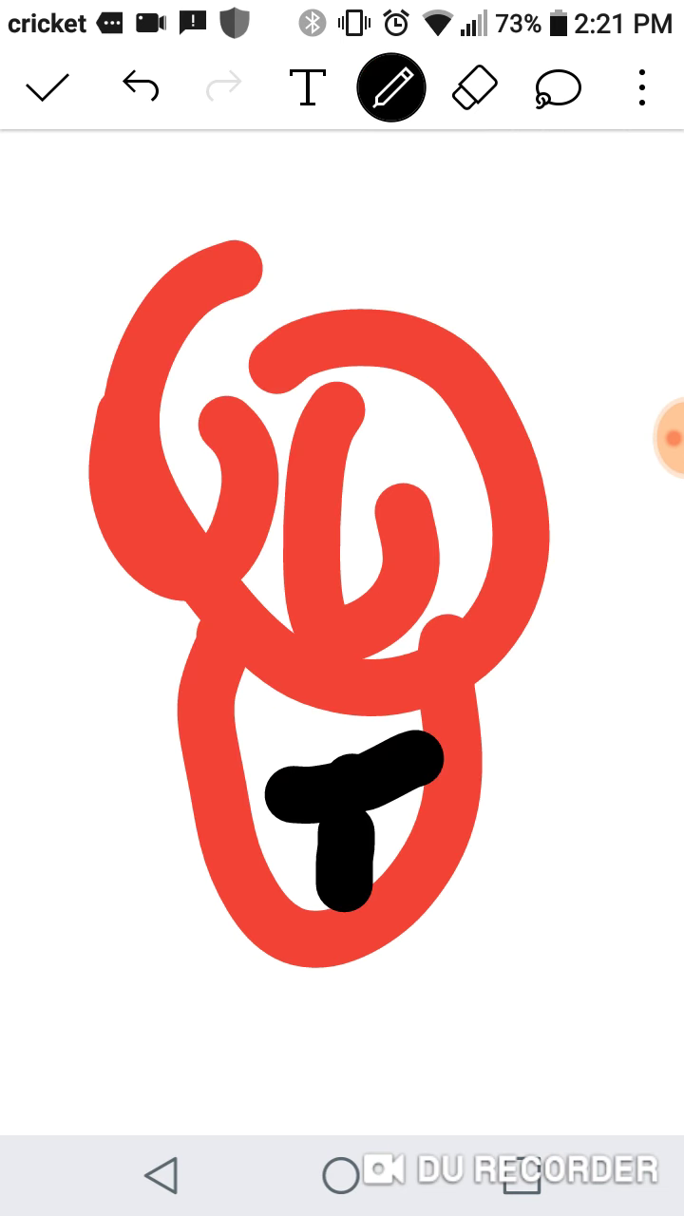
Switch back to red and draw a thickened left arm
click(392, 87)
click(426, 725)
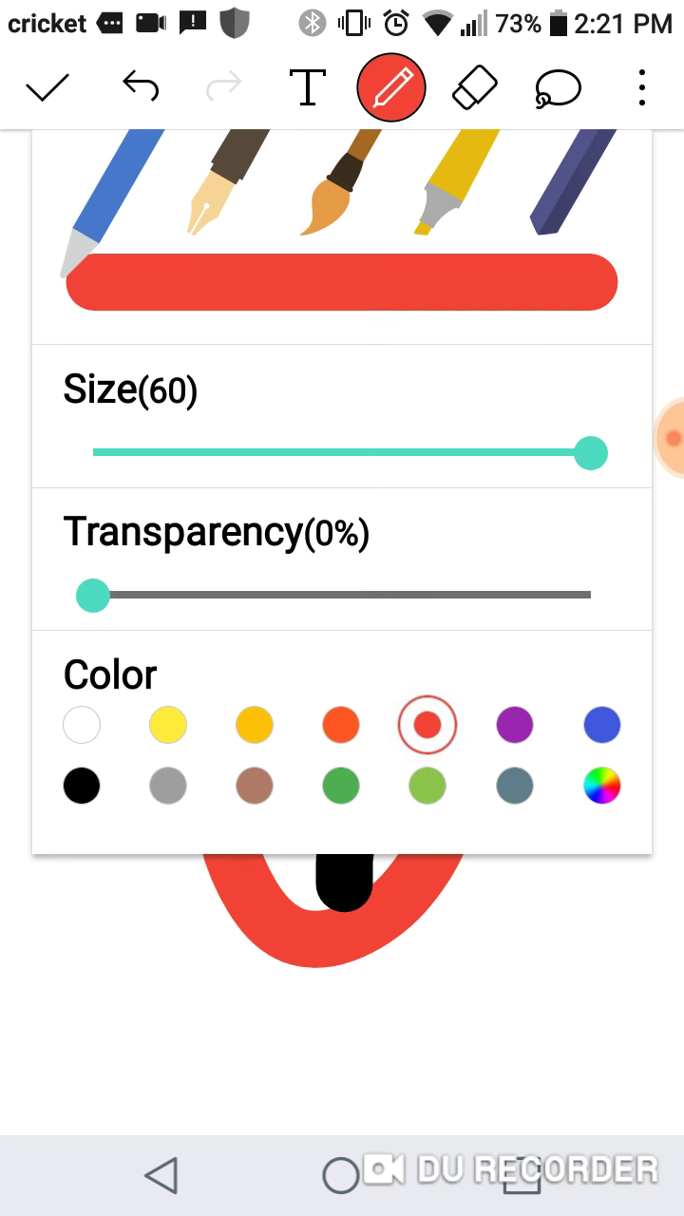
click(392, 88)
drag(163, 617, 156, 865)
drag(109, 665, 176, 855)
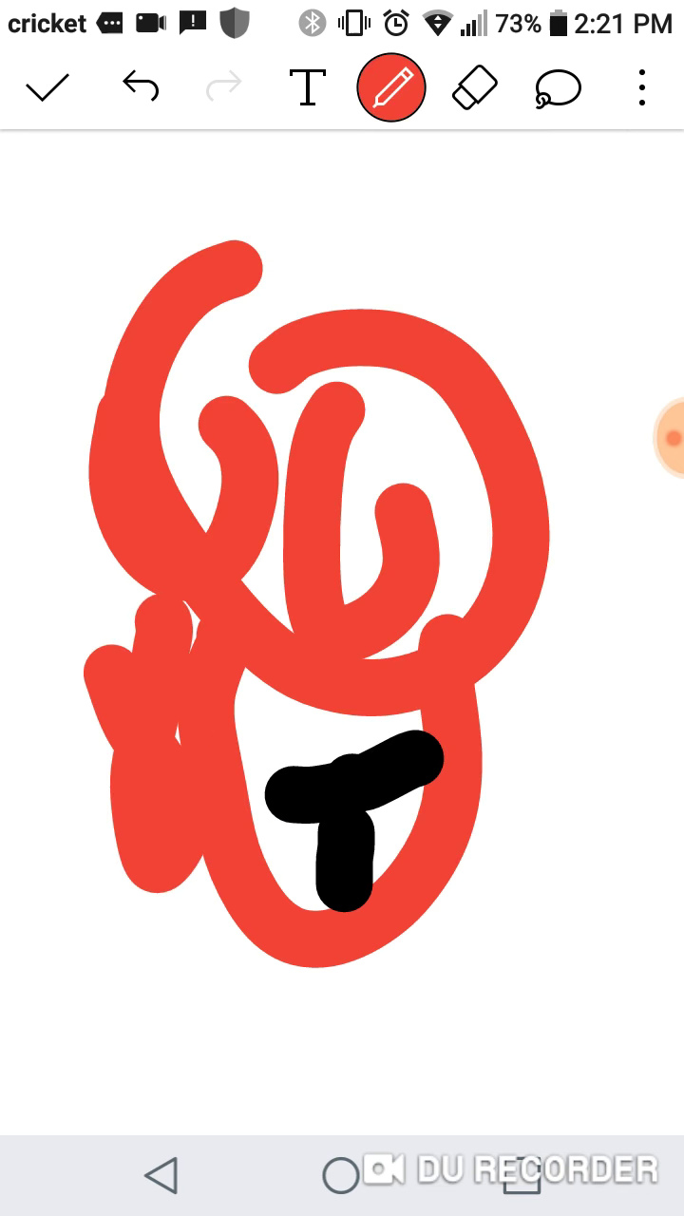
click(673, 437)
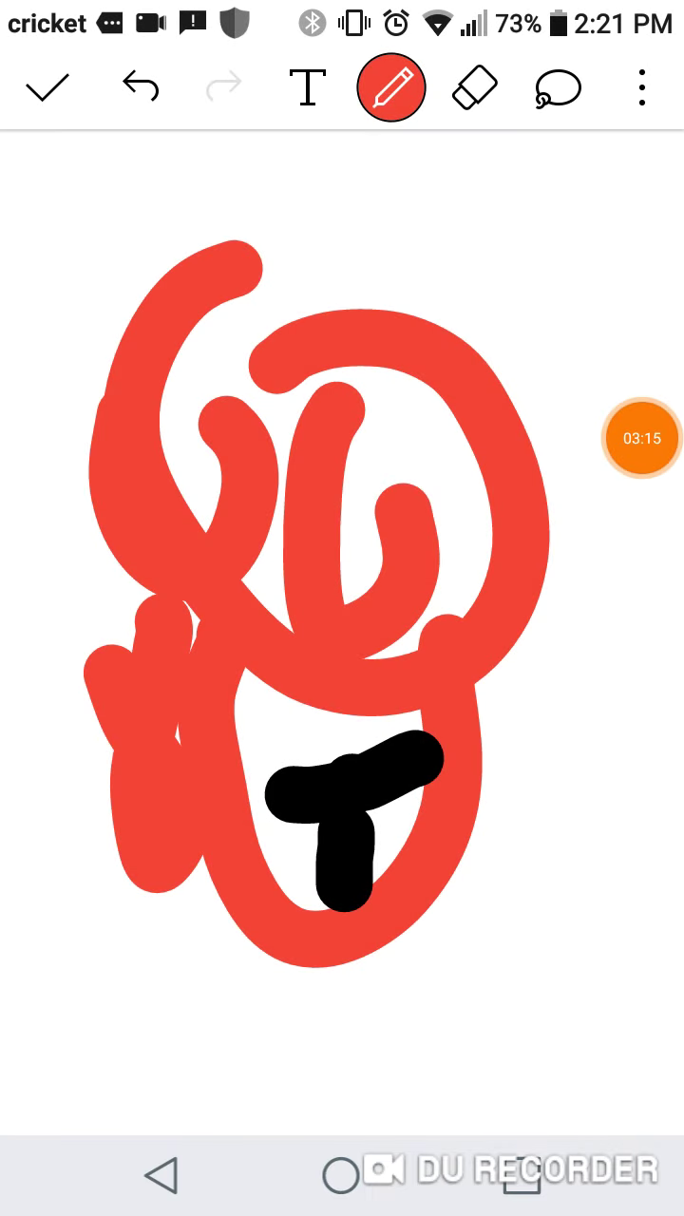
Scribble heavy red strokes across the figure and over the black T
drag(471, 727, 617, 988)
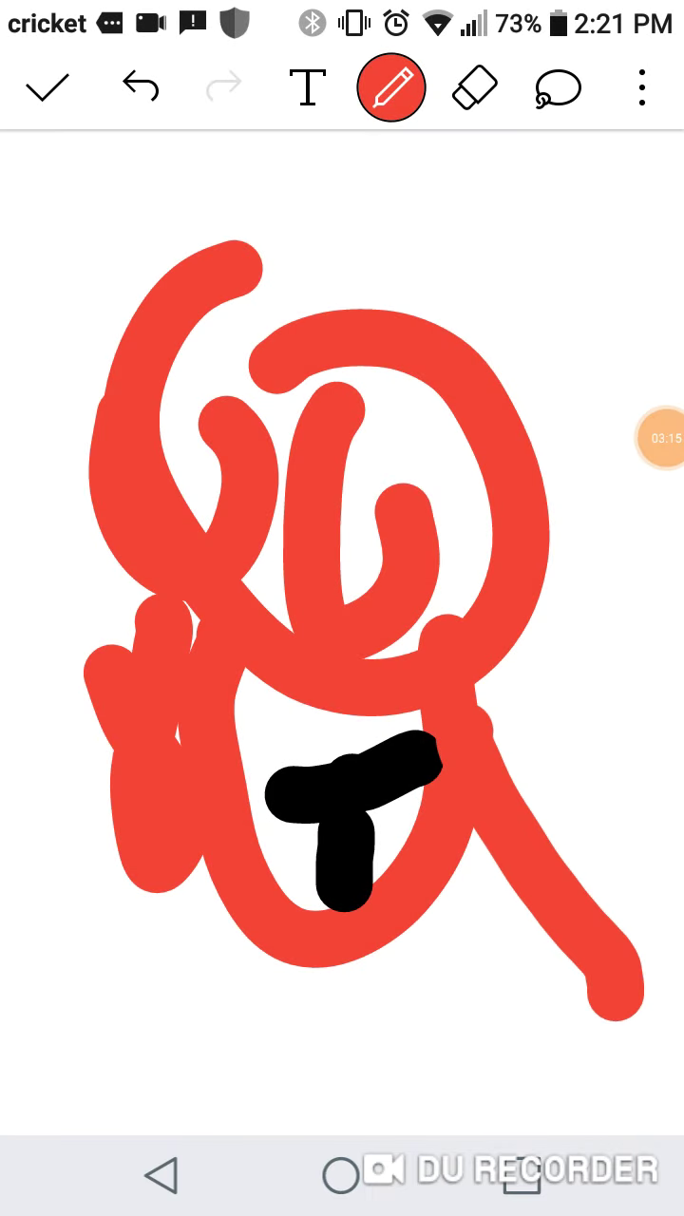
mouse_move(204, 860)
mouse_down()
mouse_move(225, 931)
mouse_move(333, 817)
mouse_move(594, 432)
mouse_up()
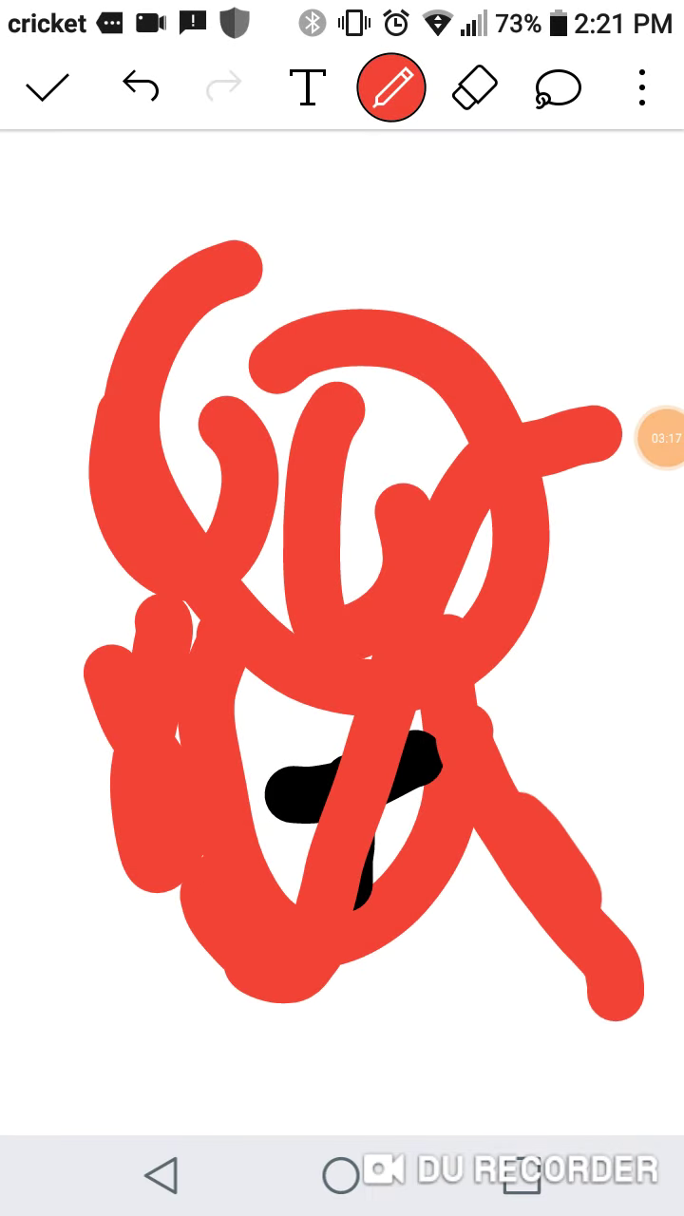
drag(522, 798, 560, 998)
drag(409, 745, 479, 955)
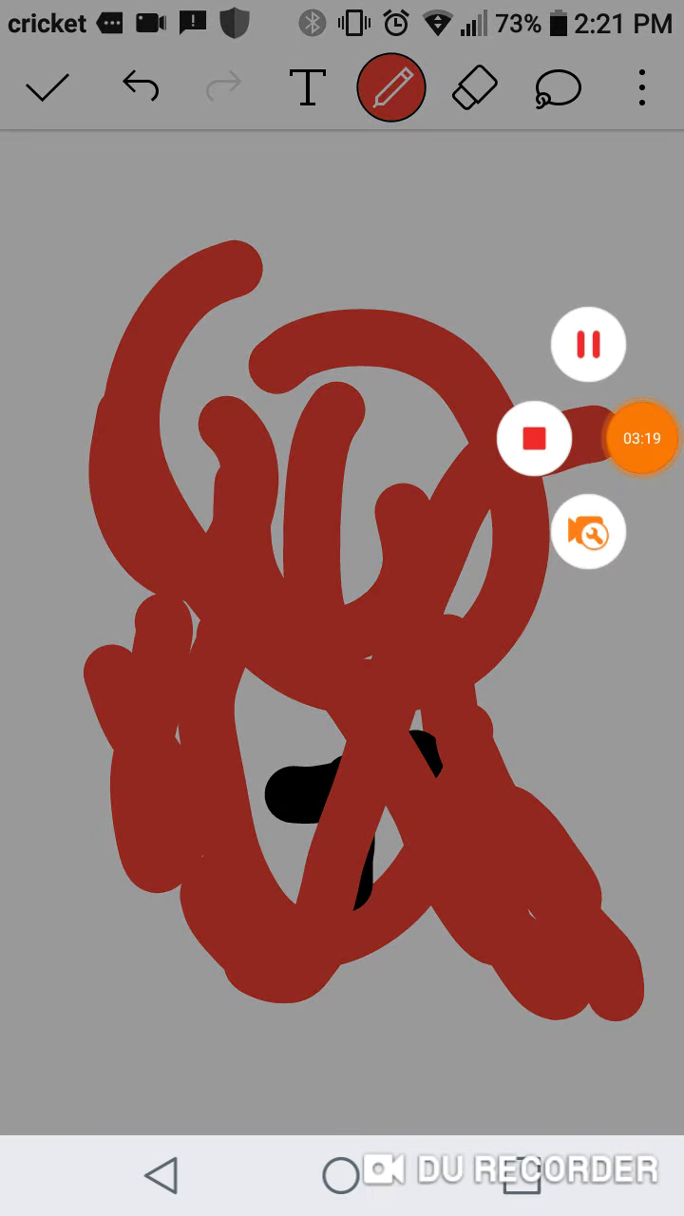